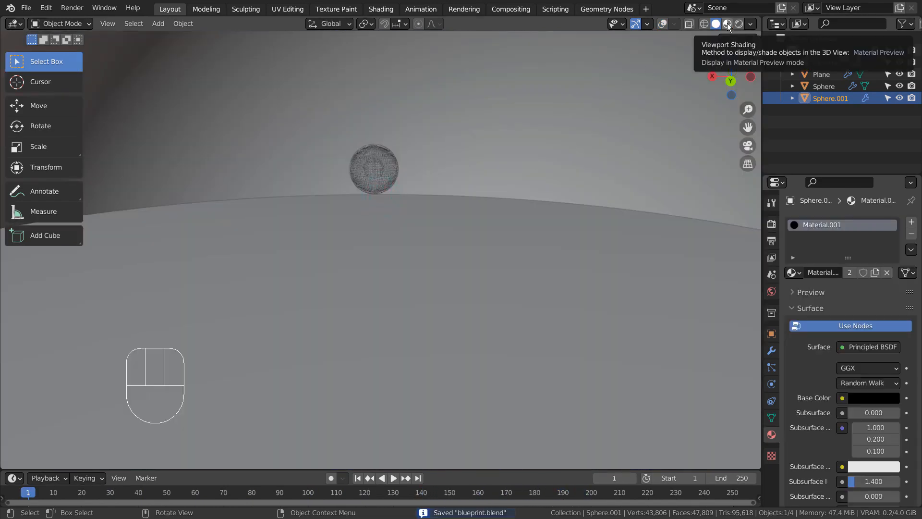
- Play the animation in Material Preview shading and view the glowing sphere from another angle
left_click(727, 23)
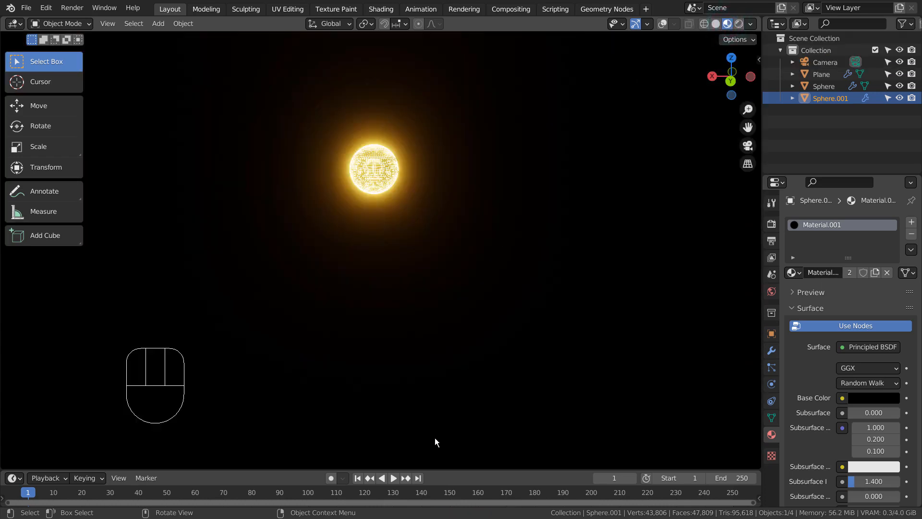
left_click(393, 477)
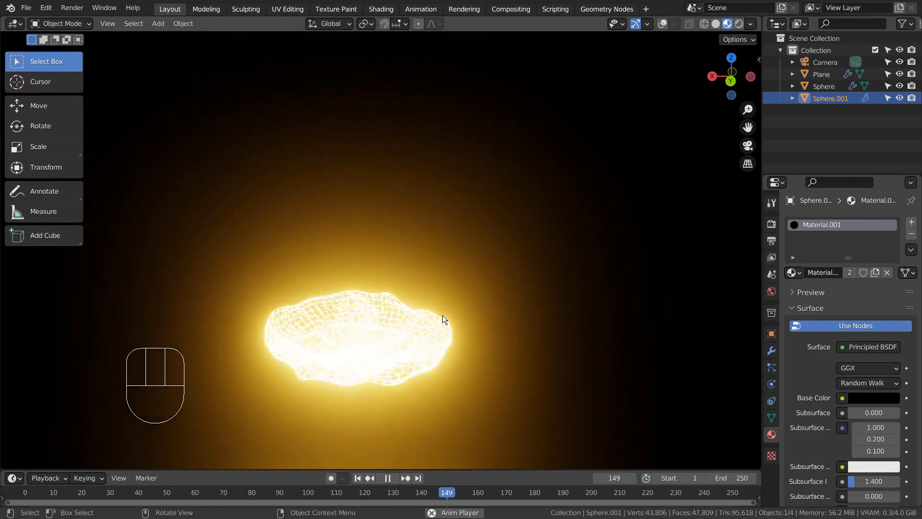
middle_click_drag(469, 318, 274, 330)
- Try an orange base color on the glowing sphere's Material.002 and undo the change
left_click(431, 244)
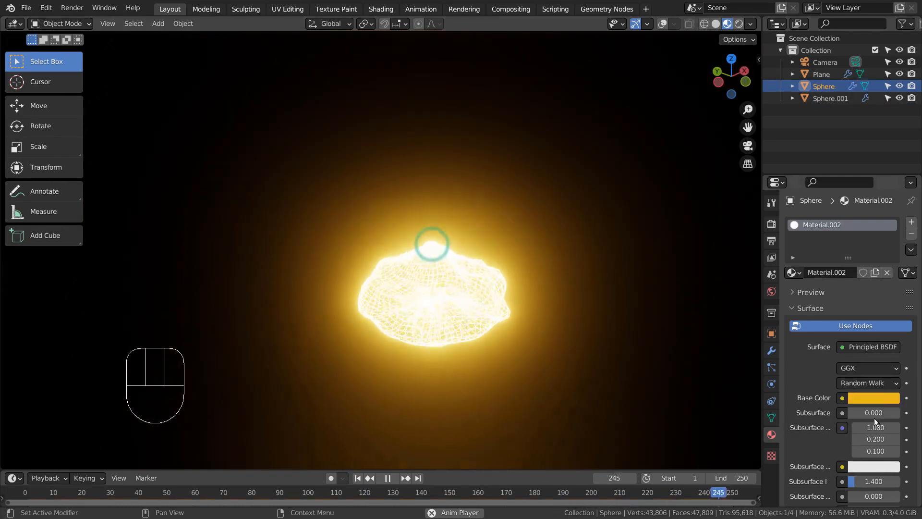
left_click(880, 399)
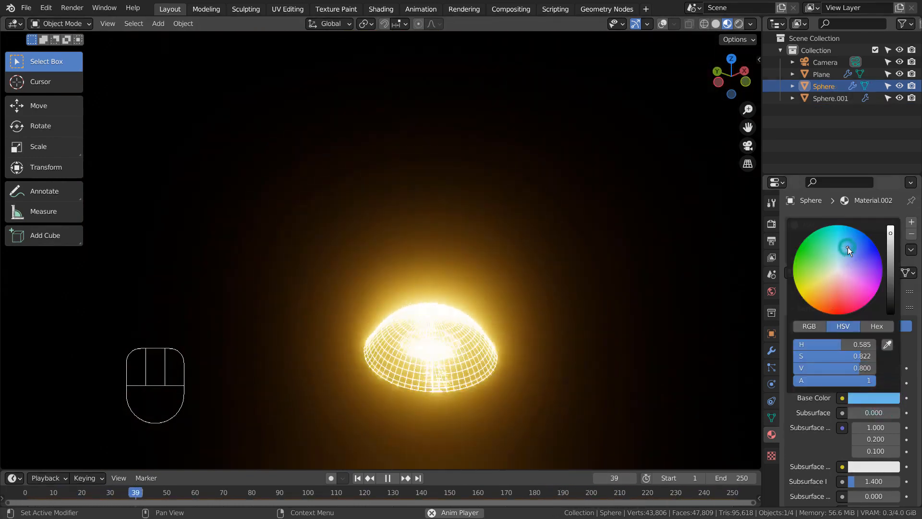
left_click_drag(848, 247, 818, 310)
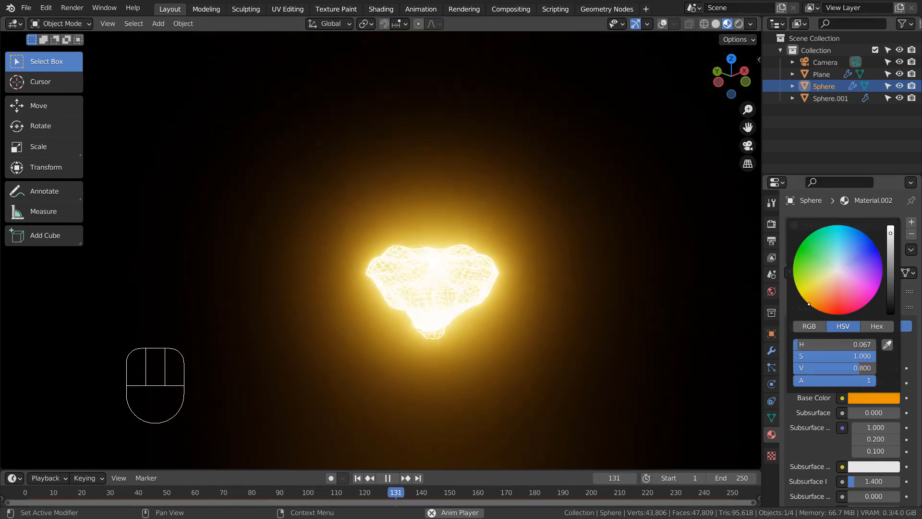
key("ctrl+z")
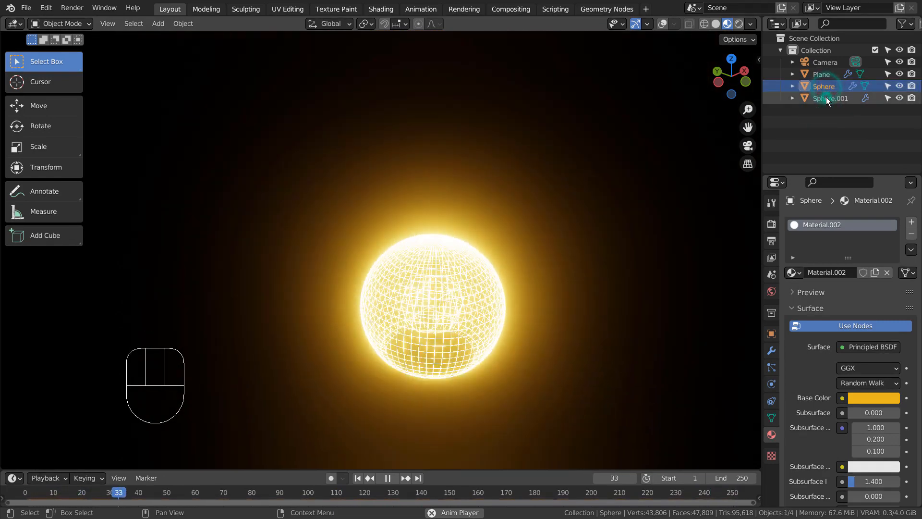
- Try green and settle on light blue for the emission color of the small sphere's Material.002
left_click(826, 97)
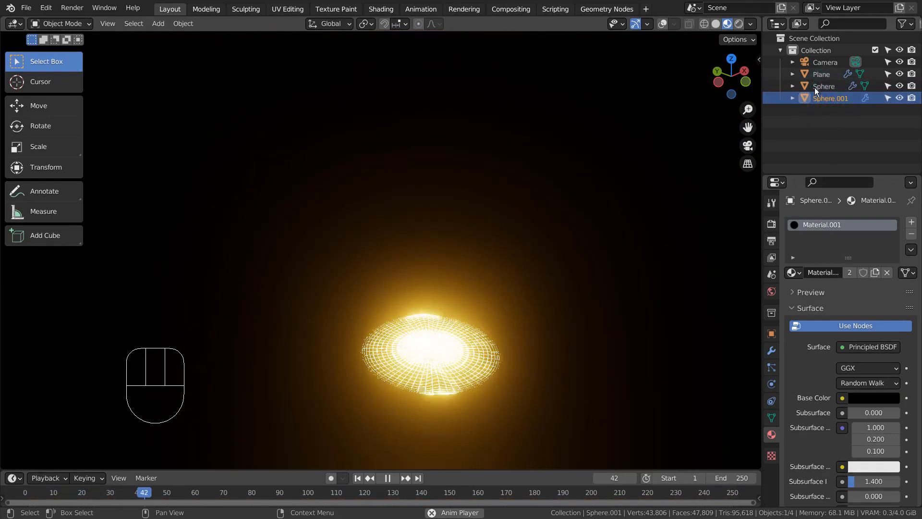
left_click(817, 86)
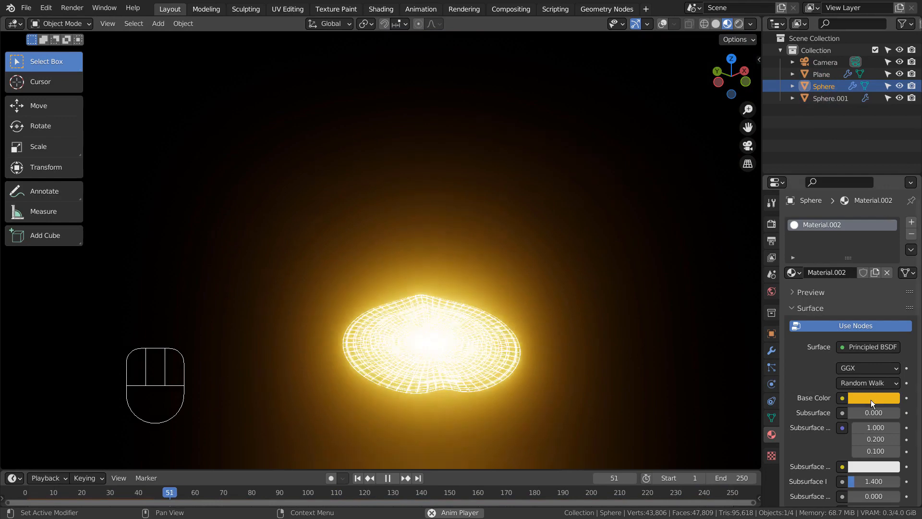
scroll(871, 400, "down", 15)
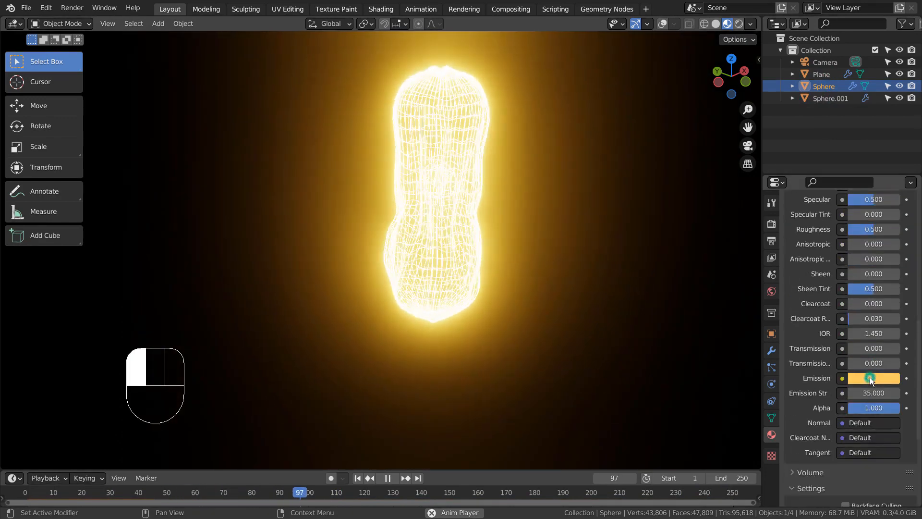
left_click(869, 377)
left_click_drag(843, 229, 793, 244)
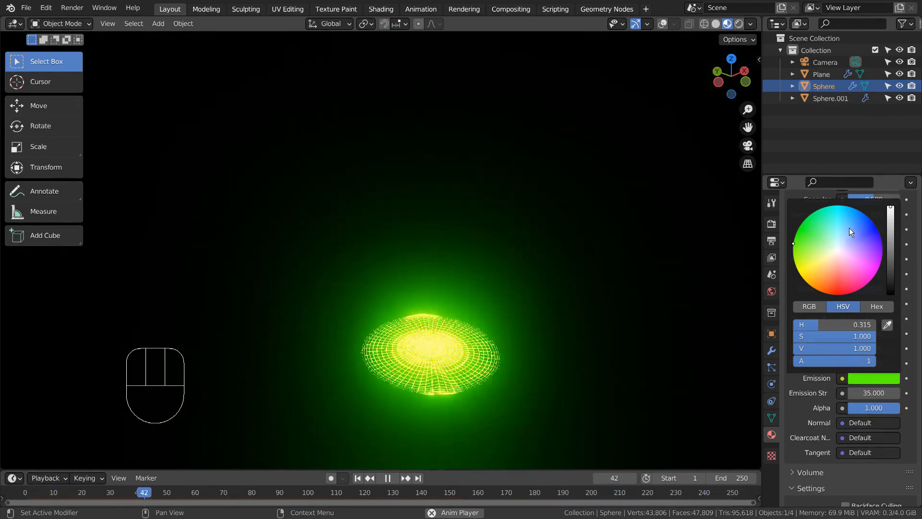
left_click(850, 227)
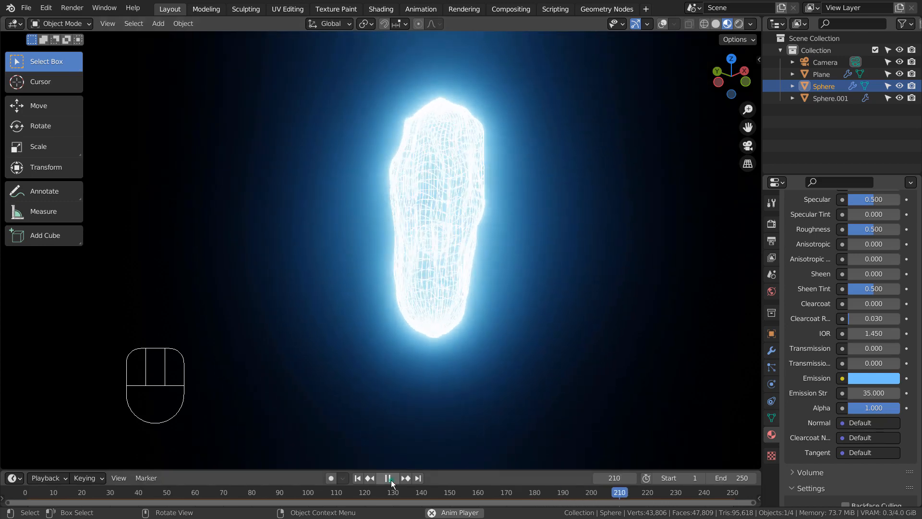
- Stop and rewind the animation to frame 1, and return the viewport to Solid shading
left_click(390, 480)
left_click(359, 479)
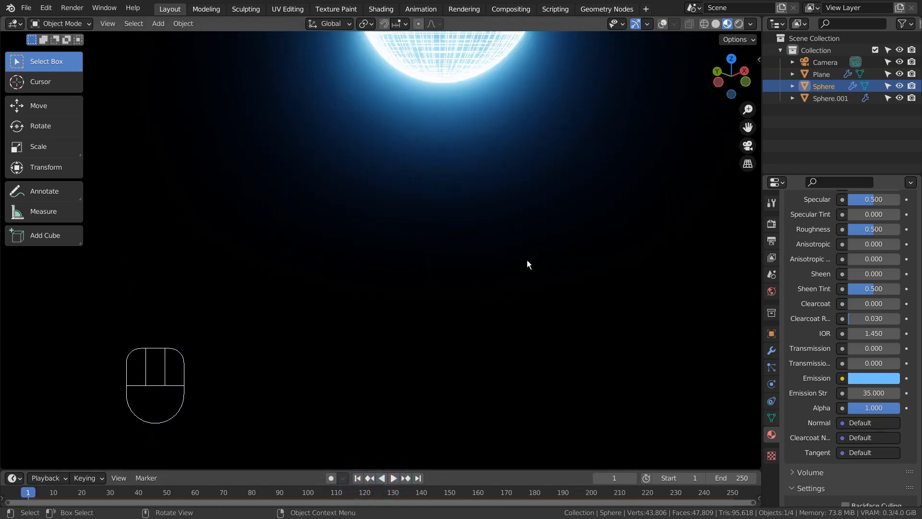
scroll(552, 230, "down", 3)
left_click(716, 24)
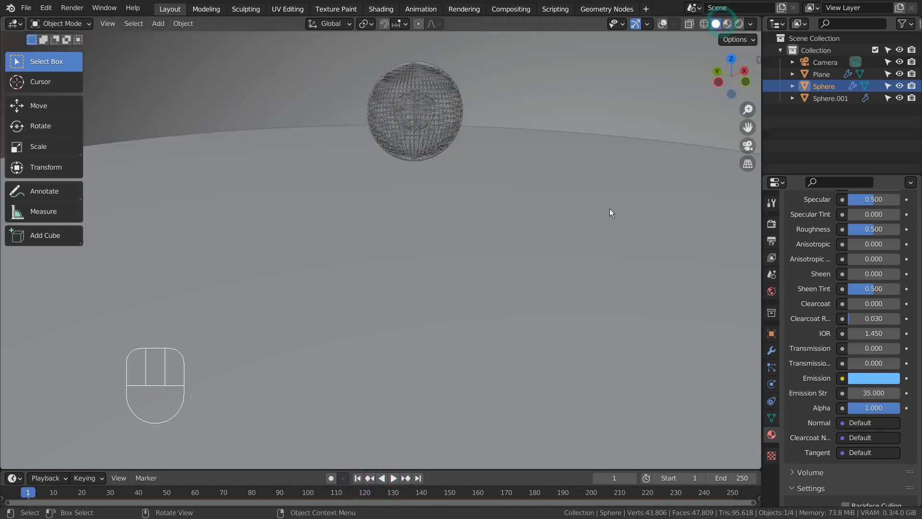
- Turn on the viewport overlays and select the large enclosing dome, Sphere.001
scroll(609, 209, "up", 5)
scroll(610, 209, "down", 2)
scroll(580, 225, "down", 4)
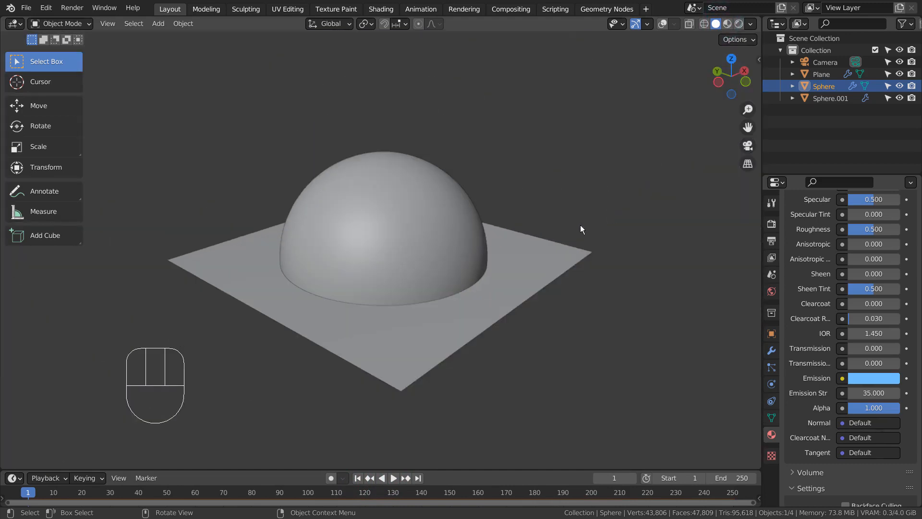
left_click(546, 259)
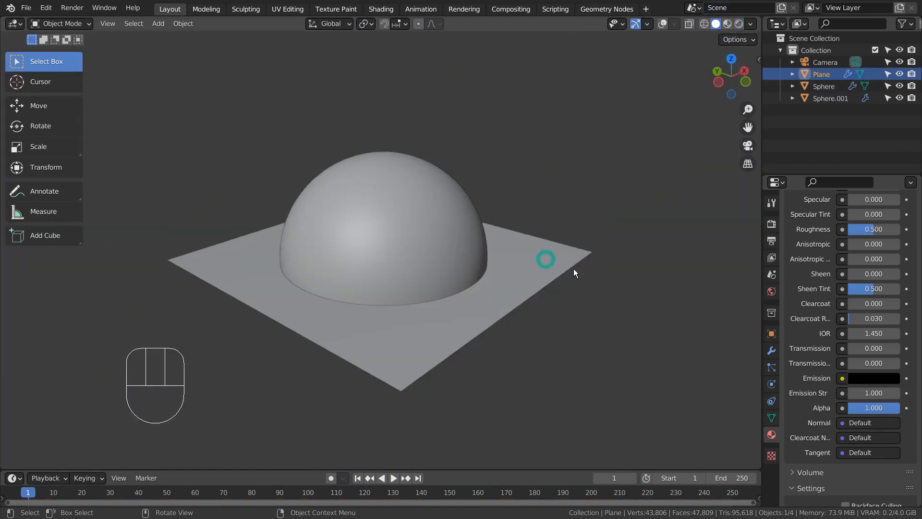
left_click(663, 25)
left_click(400, 178)
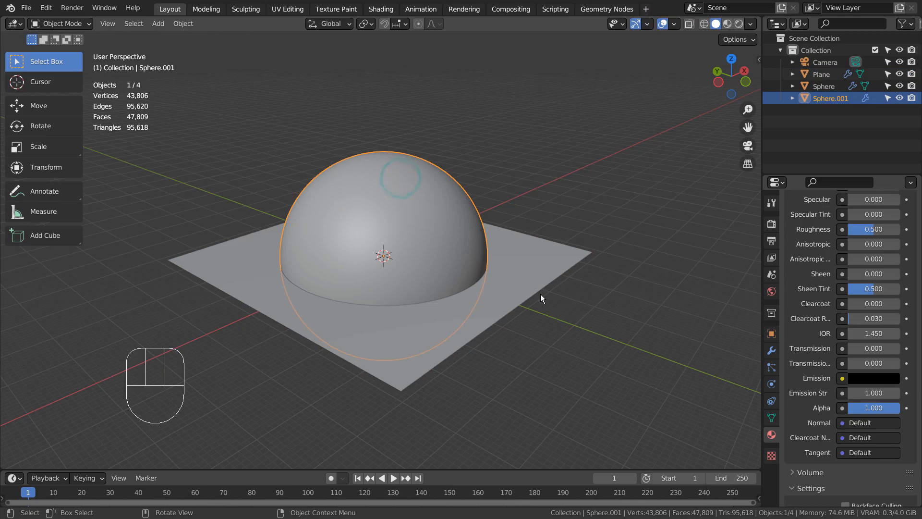
- Examine the inside of the dome and the ground plane, comparing wireframe and solid display
scroll(540, 294, "up", 11)
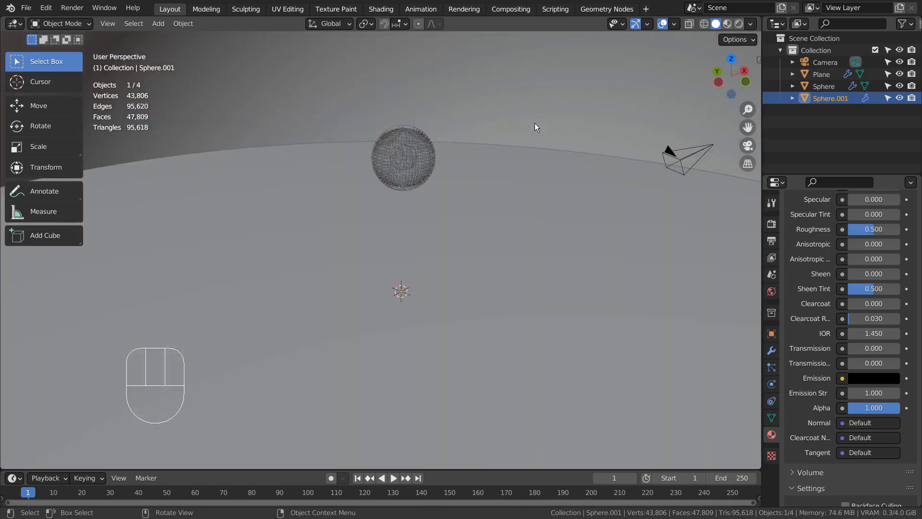
key("shift+z")
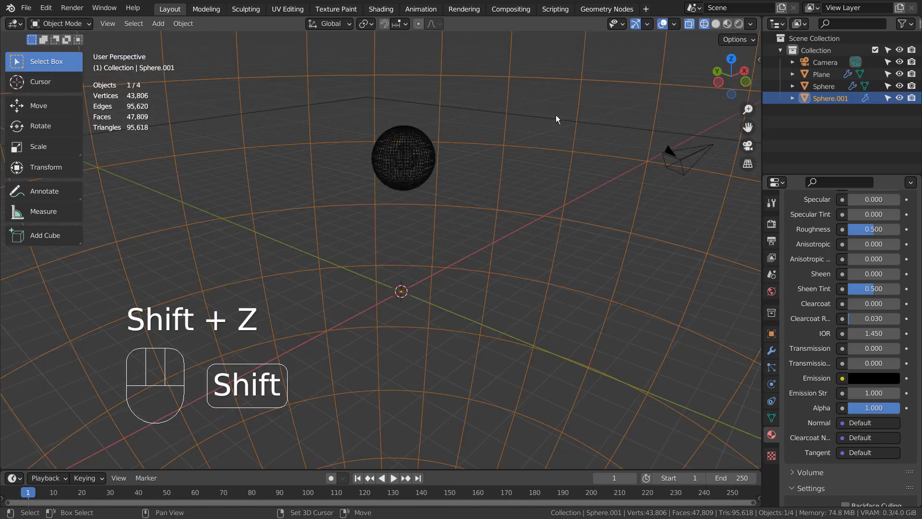
key("shift+z")
left_click(518, 200)
key("shift+z")
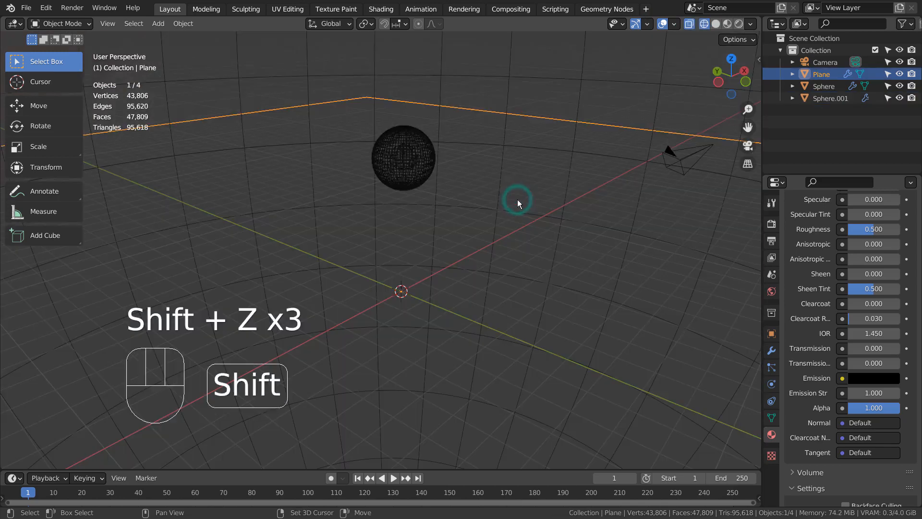
key("shift+z")
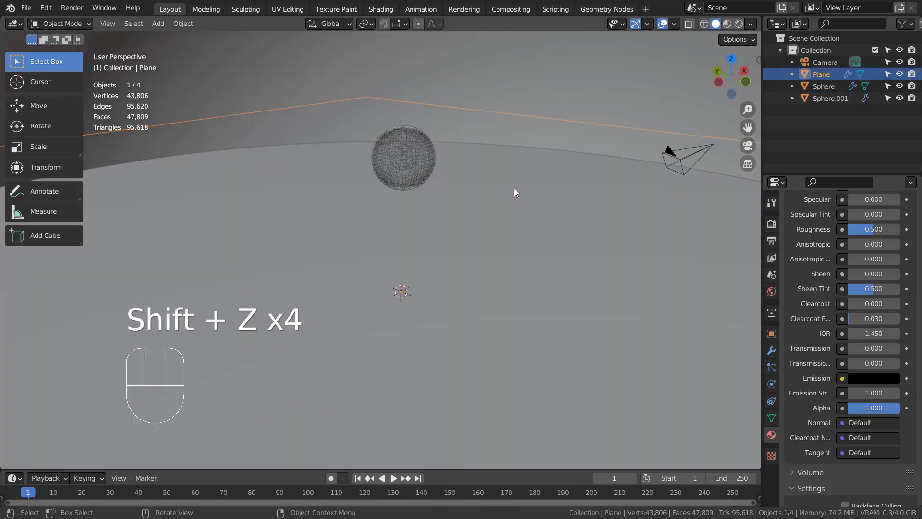
- Select the small wireframe sphere inside the dome, frame it in the view and look at it more level
left_click(403, 126)
scroll(455, 126, "up", 5)
key("KP_Decimal")
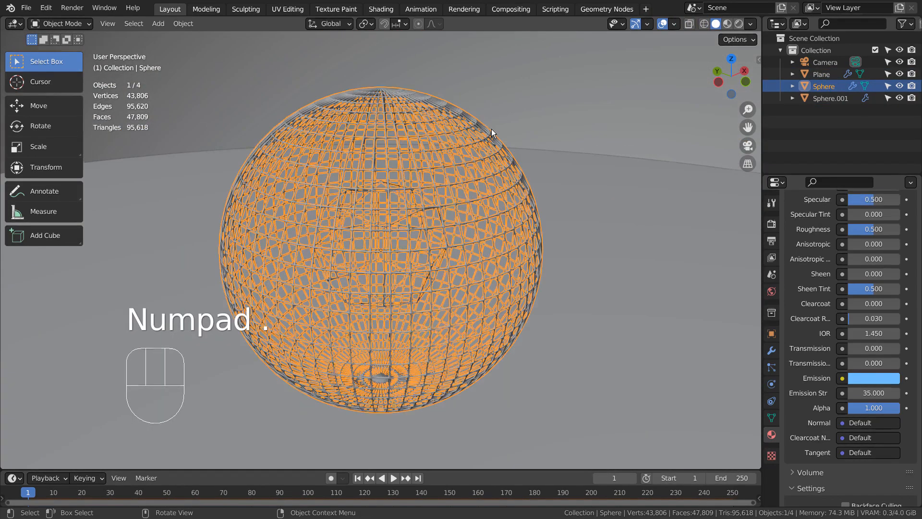
left_click(388, 122)
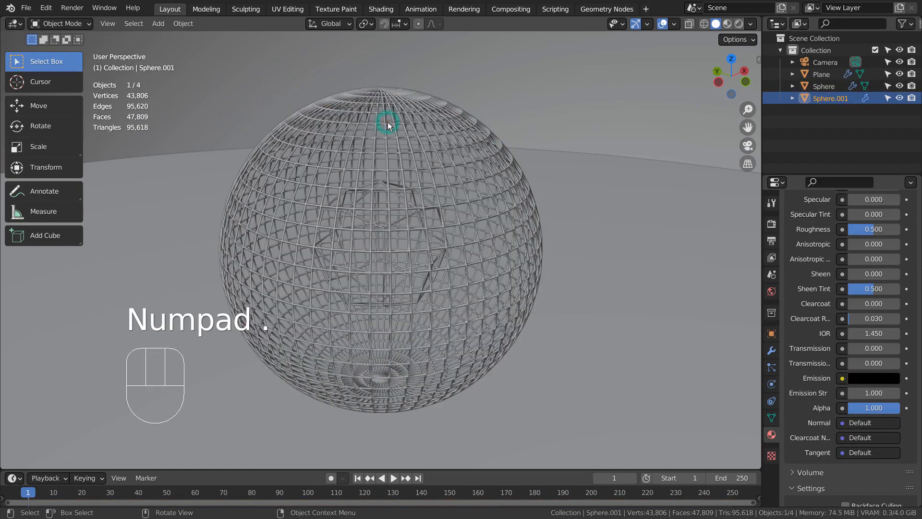
left_click(446, 113)
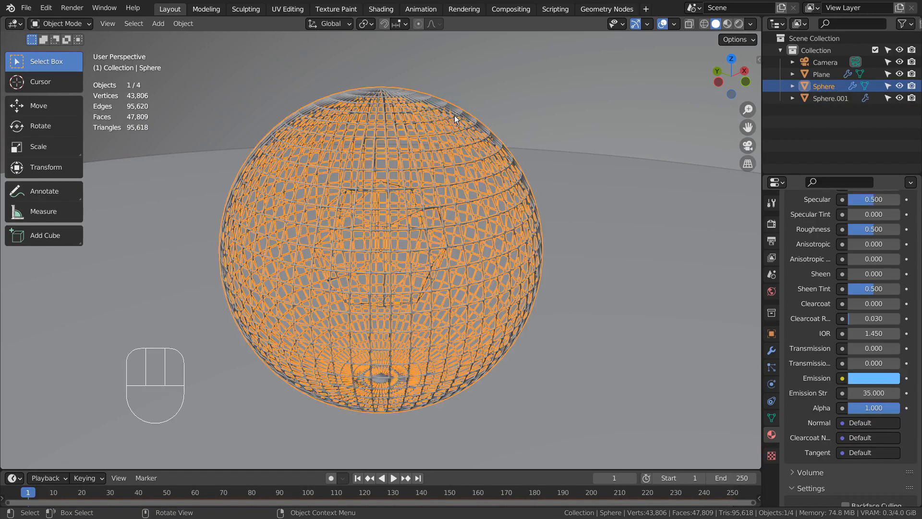
middle_click_drag(454, 115, 459, 180, "alt")
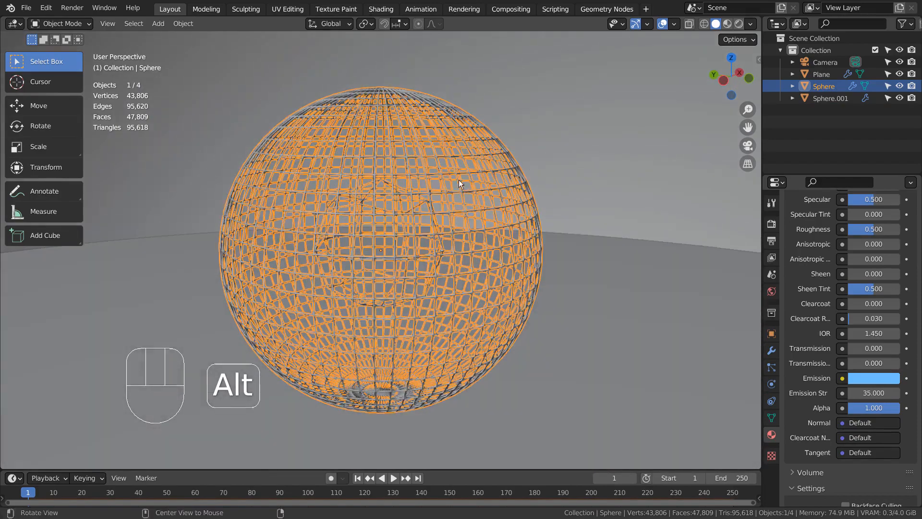
- Examine the mesh data and modifier list of the small sphere, and collapse its hierarchy again
left_click(794, 86)
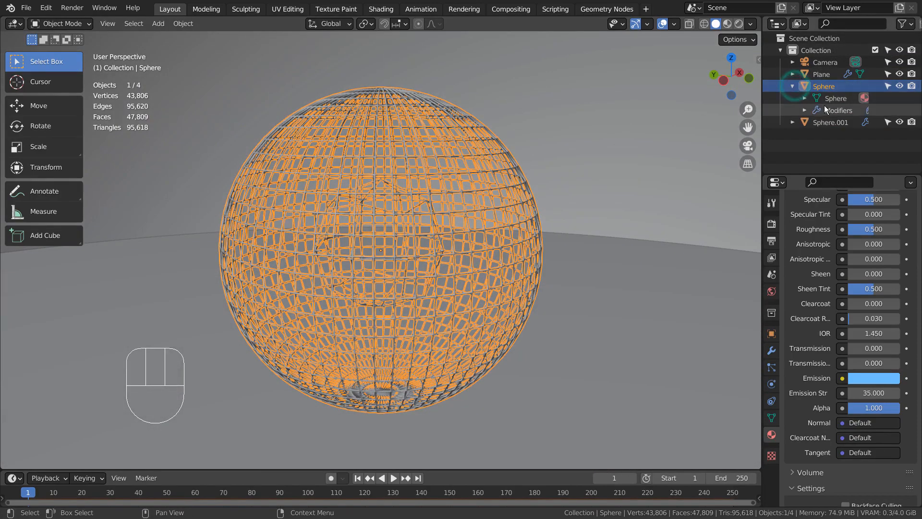
left_click(826, 99)
left_click(825, 108)
left_click(804, 109)
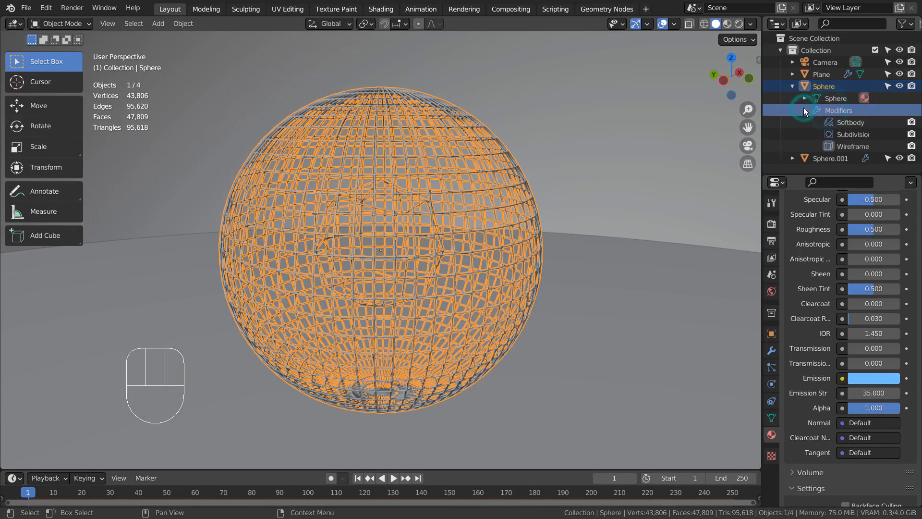
left_click(804, 110)
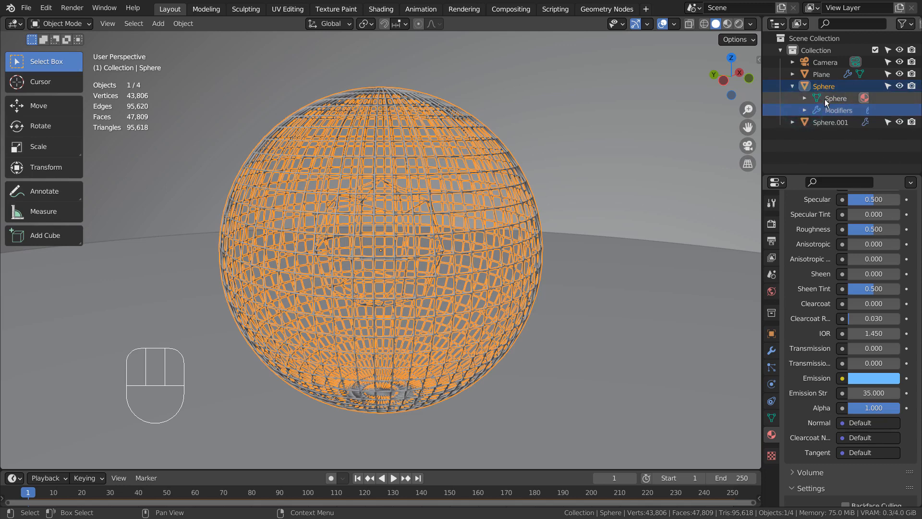
left_click(827, 100)
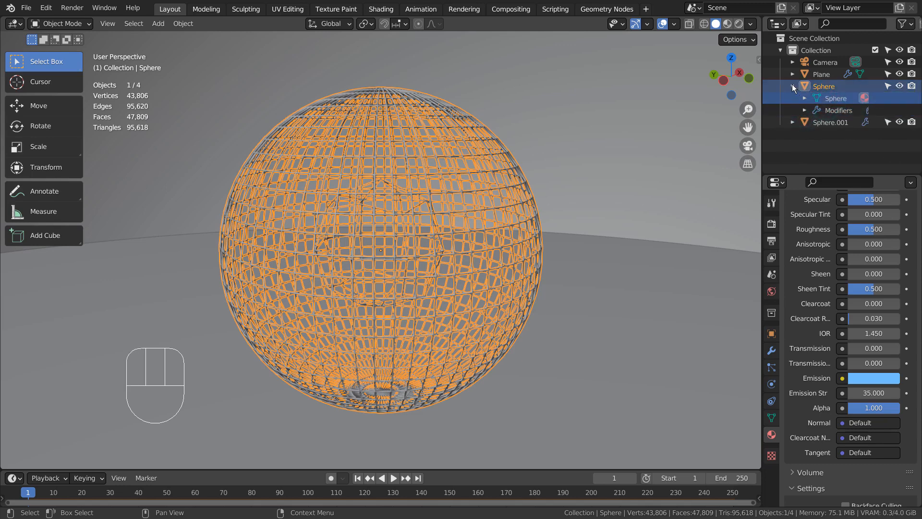
left_click(793, 86)
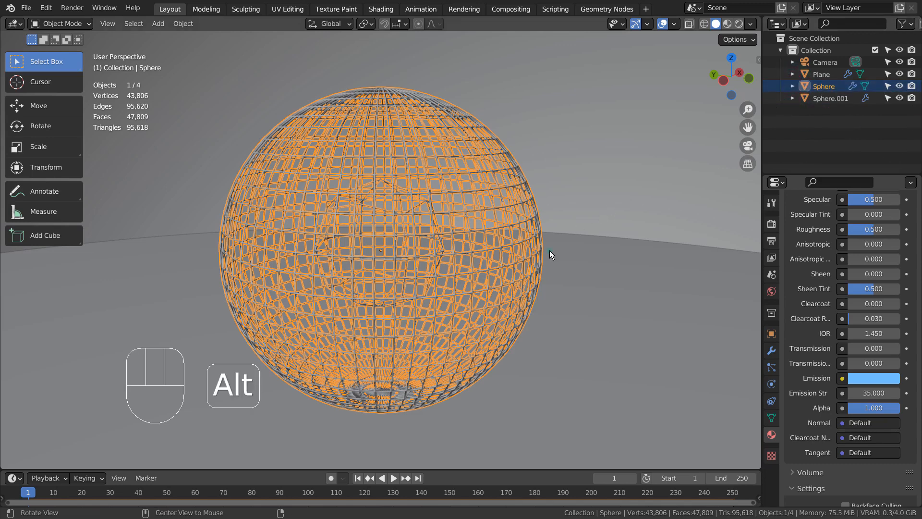
- Examine the faceted inner core of the wireframe sphere up close and try to select it
left_click_drag(549, 250, 651, 212, "alt")
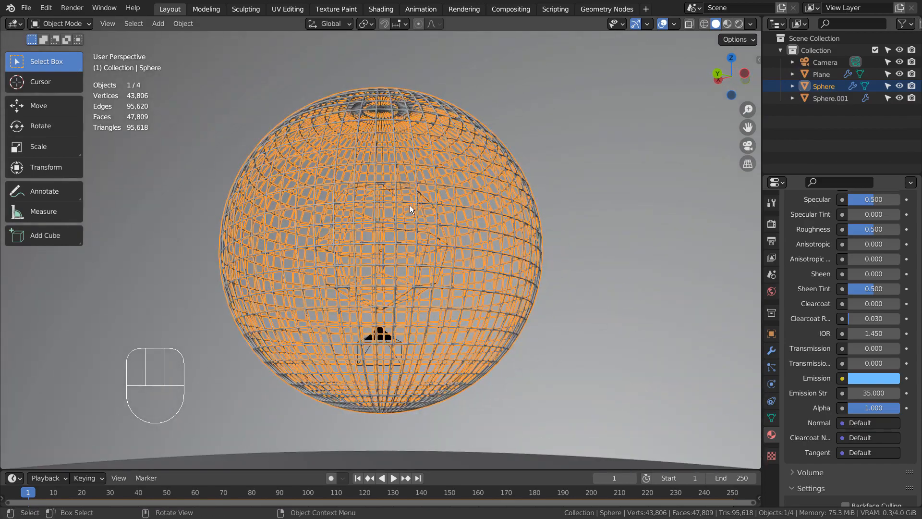
left_click(408, 204)
key("KP_Decimal")
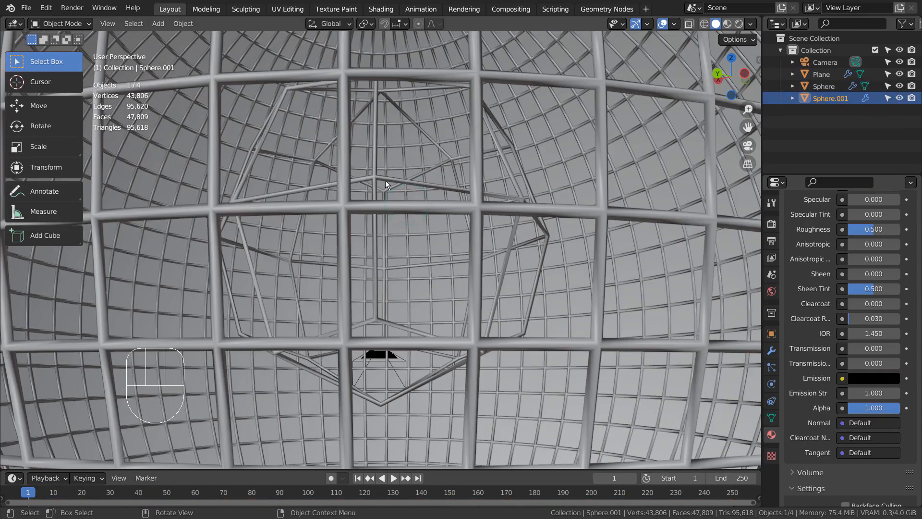
left_click(382, 177)
left_click(380, 173)
left_click(374, 176)
left_click(373, 176)
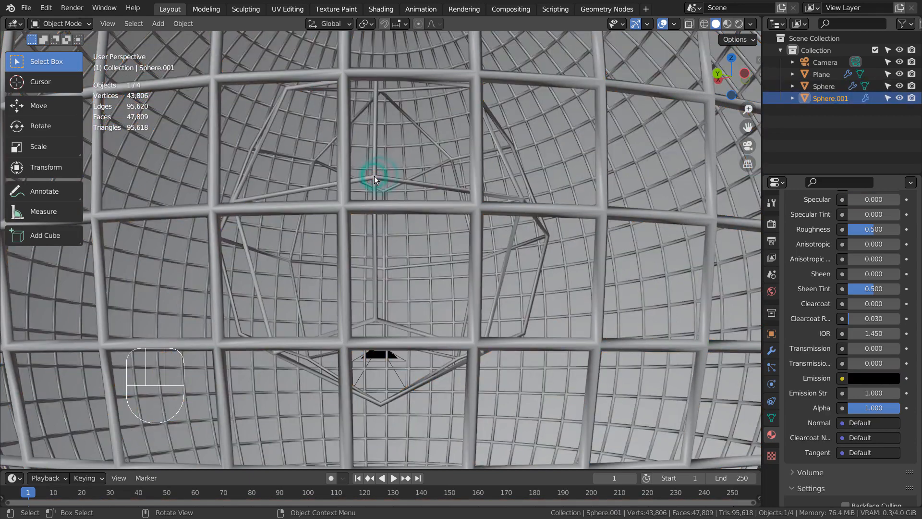
- Expand the small sphere's modifiers and open the physics settings of its Softbody modifier
left_click(793, 86)
left_click(833, 99)
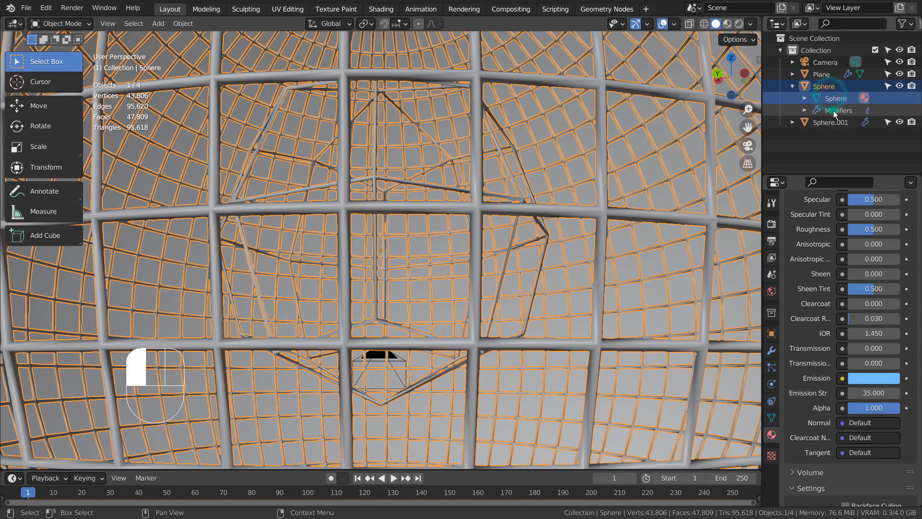
left_click(833, 110)
left_click(806, 110)
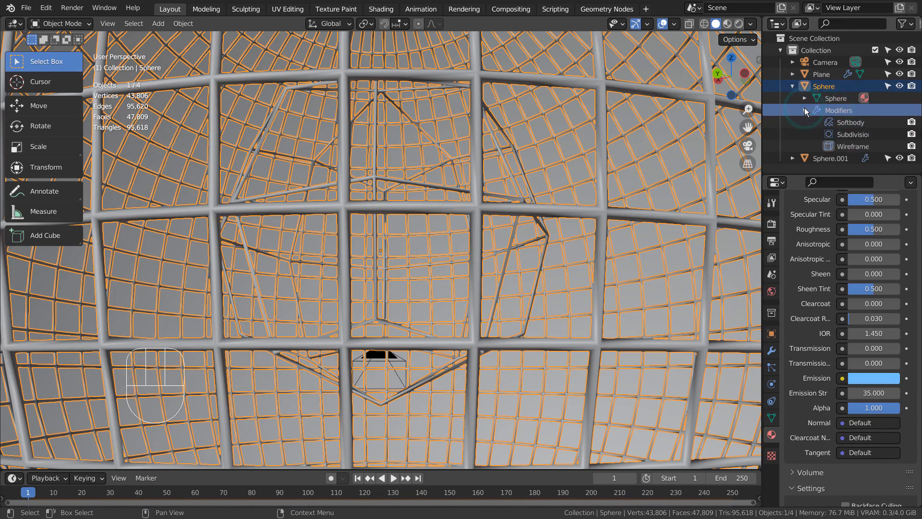
left_click(831, 123)
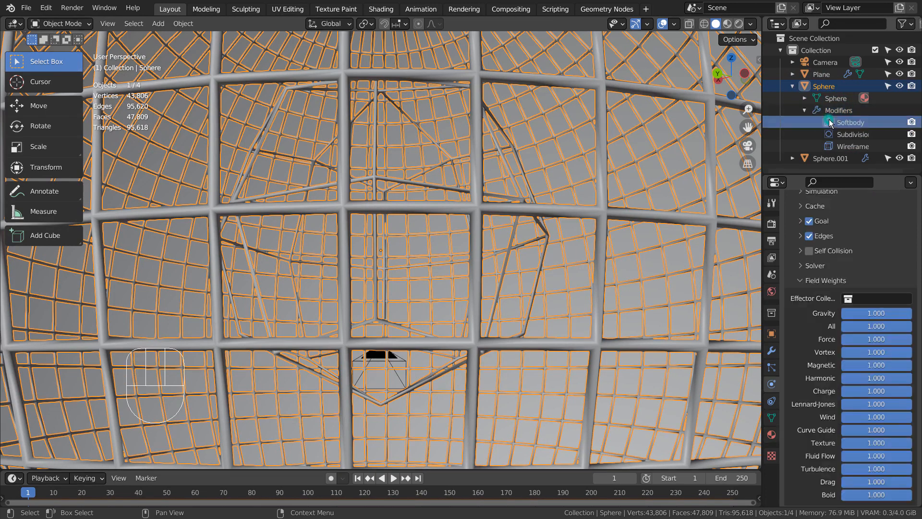
- Review the Subdivision and Wireframe modifiers of the small sphere and collapse its hierarchy
left_click(837, 131)
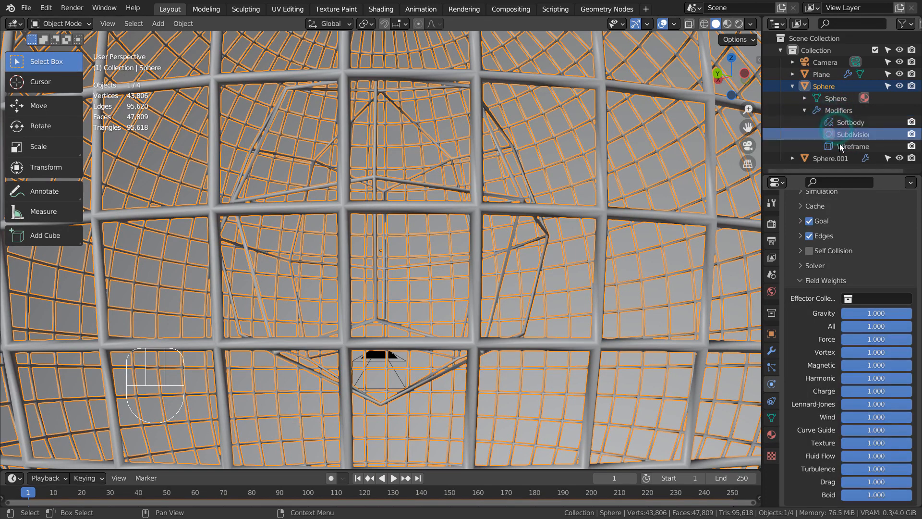
left_click(841, 146)
left_click(805, 110)
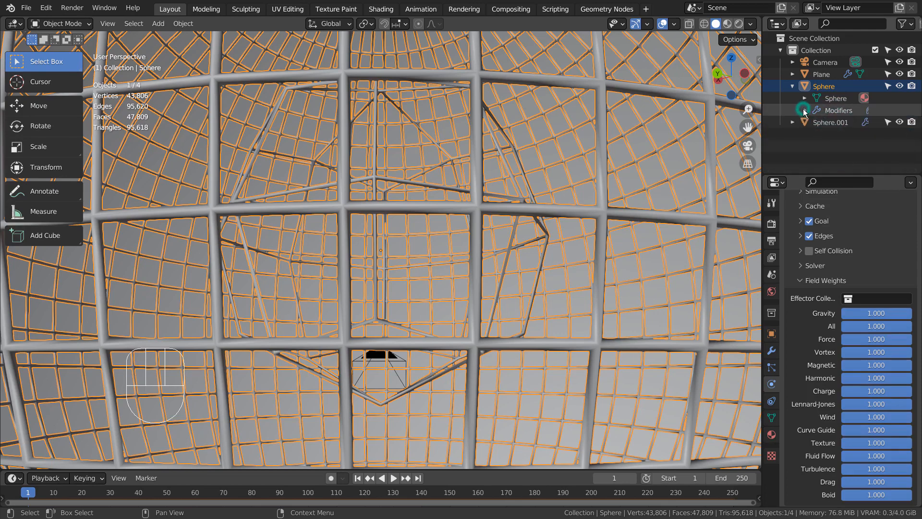
left_click(794, 85)
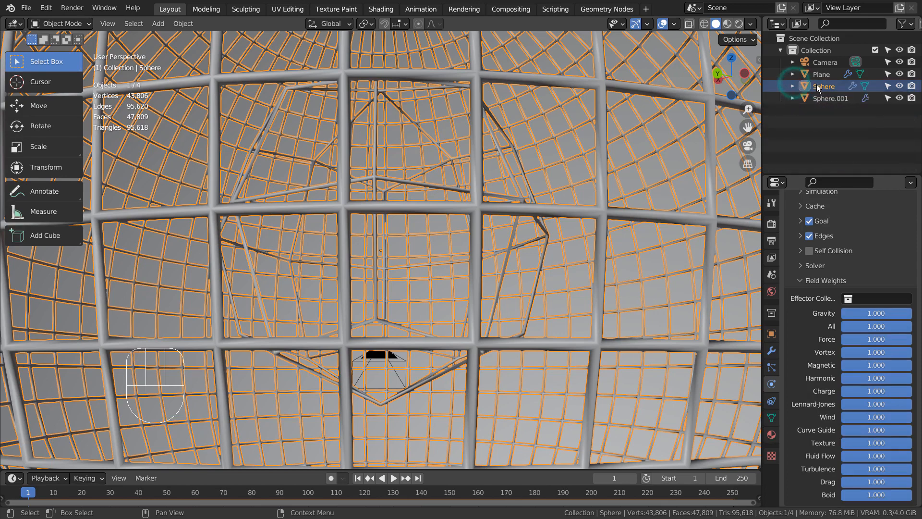
- Hide the original wireframe sphere inside the dome
middle_click_drag(602, 168, 515, 262, "alt")
scroll(532, 223, "down", 10)
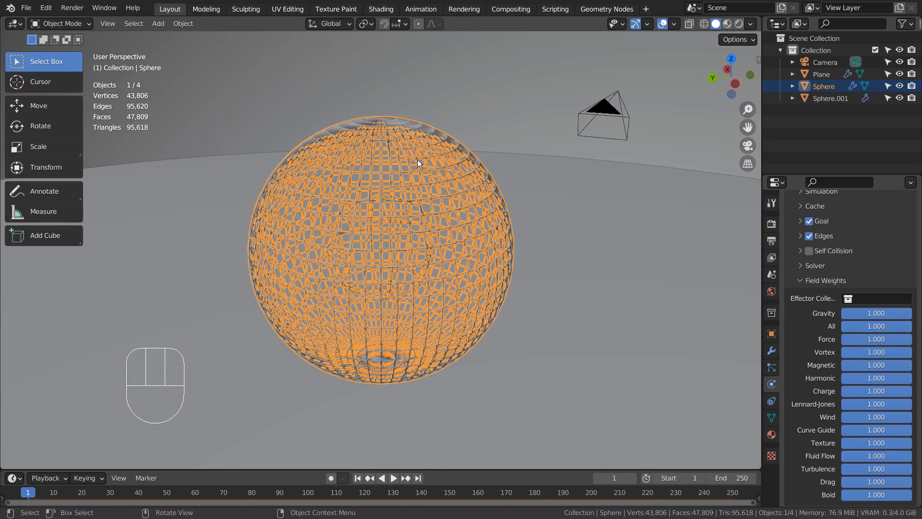
key("h")
- Add a UV sphere and raise it straight up along Z, well above the floor
key("shift+a")
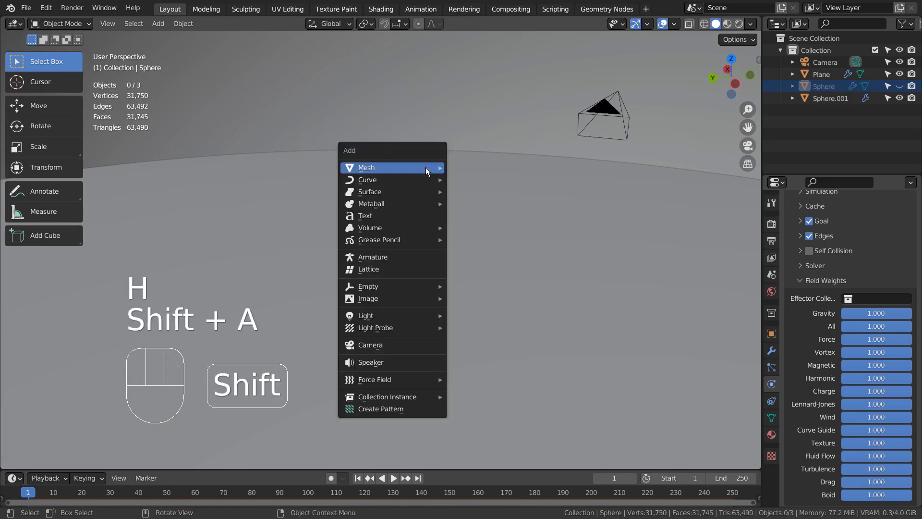
mouse_move(432, 171)
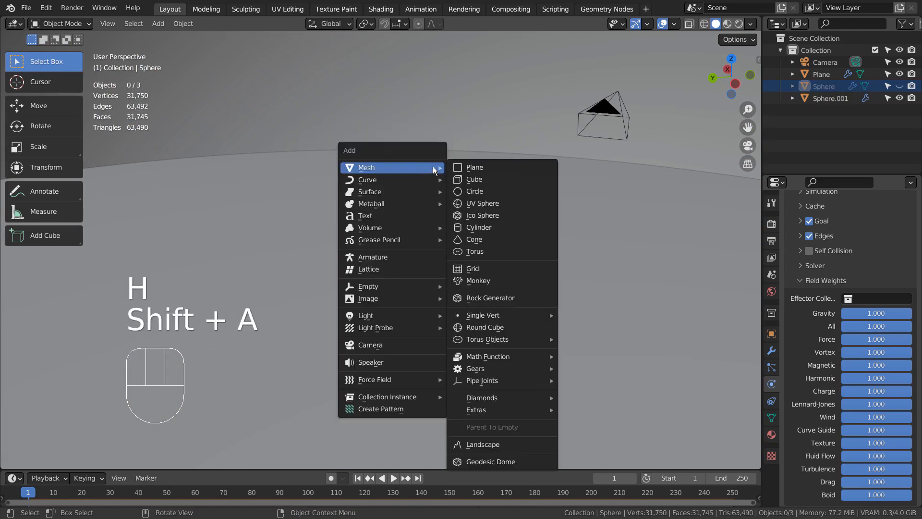
left_click(496, 202)
scroll(506, 198, "down", 7)
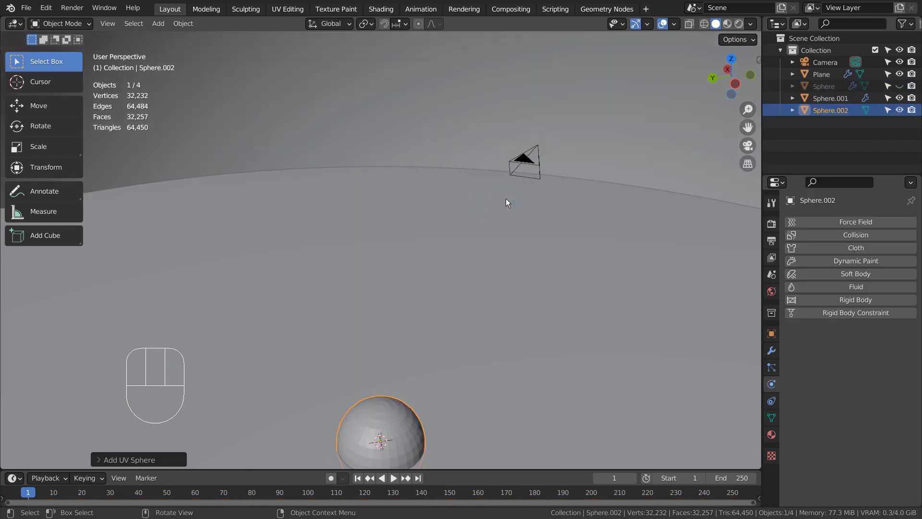
scroll(496, 262, "up", 6)
key("g")
key("z")
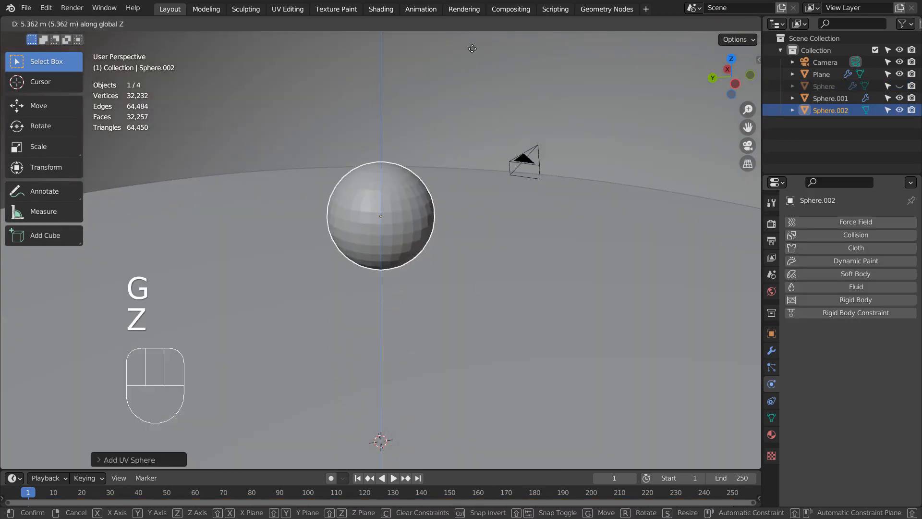
left_click(463, 435)
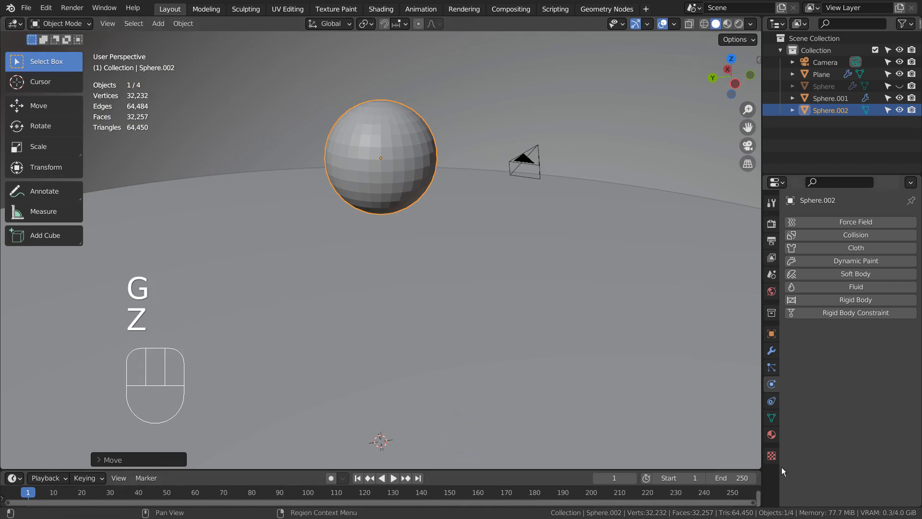
- Add a Wireframe modifier to the new UV sphere
left_click(772, 351)
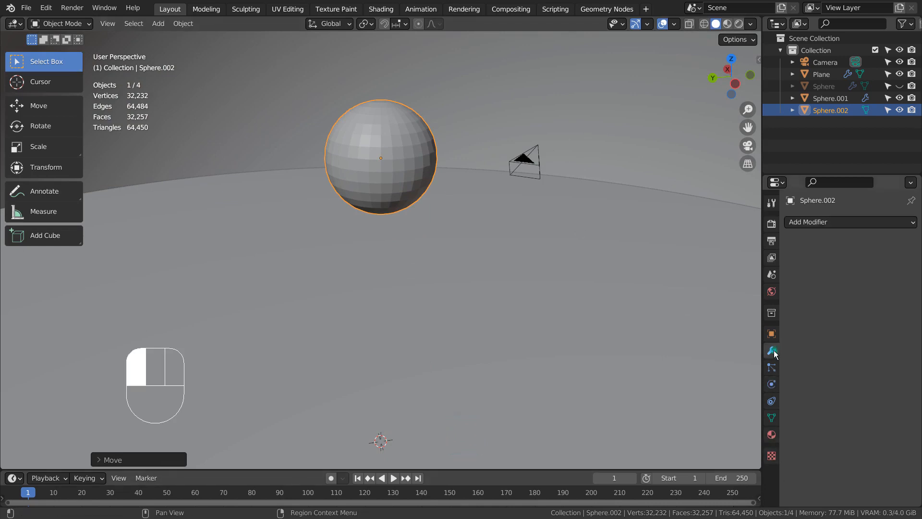
left_click(832, 220)
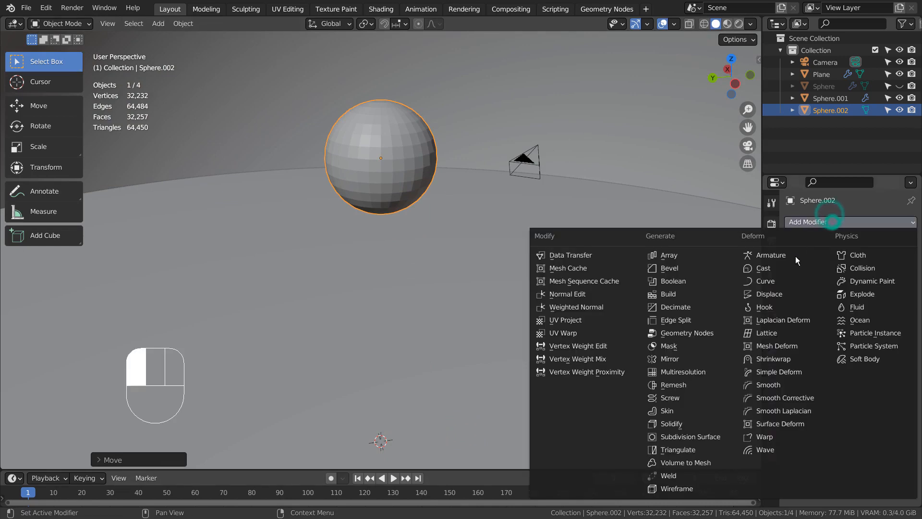
left_click(688, 485)
- Add an ico sphere, raise it about 6.4 m along Z into the wireframe UV sphere and scale it down to less than half size
key("shift+a")
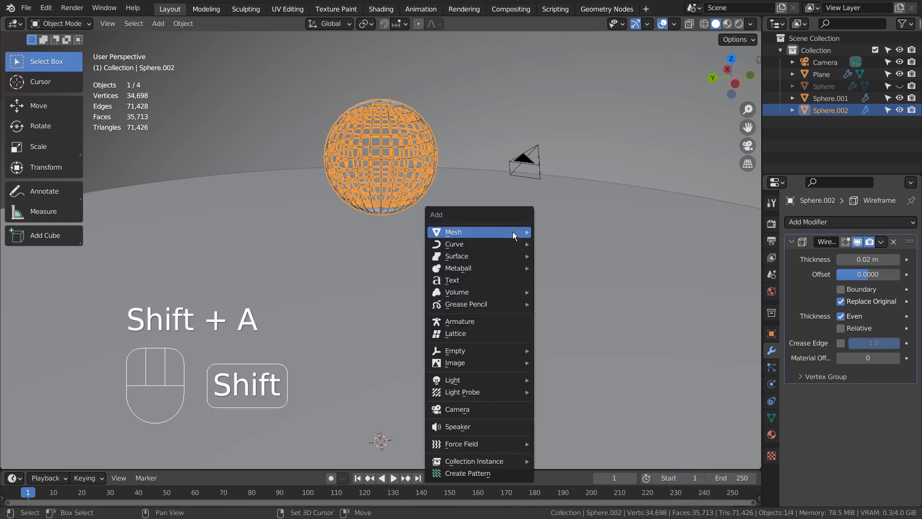
mouse_move(512, 231)
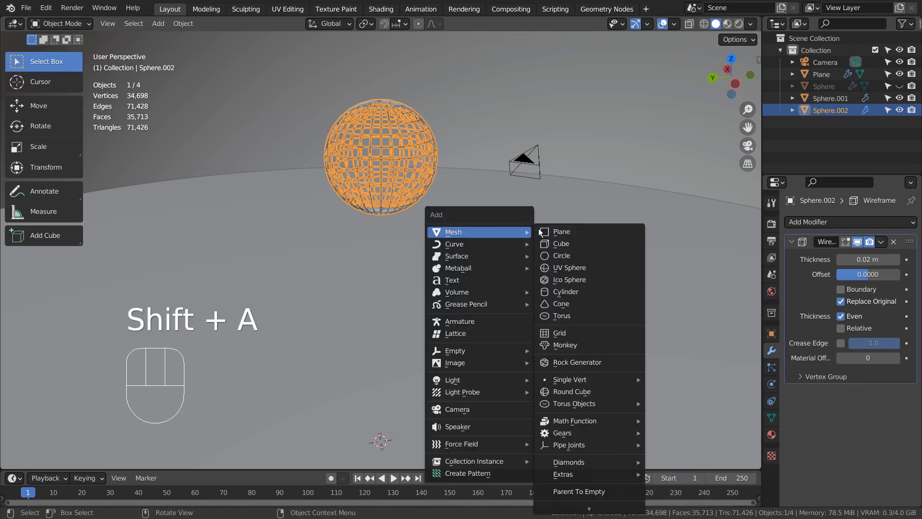
left_click(572, 279)
key("g")
key("z")
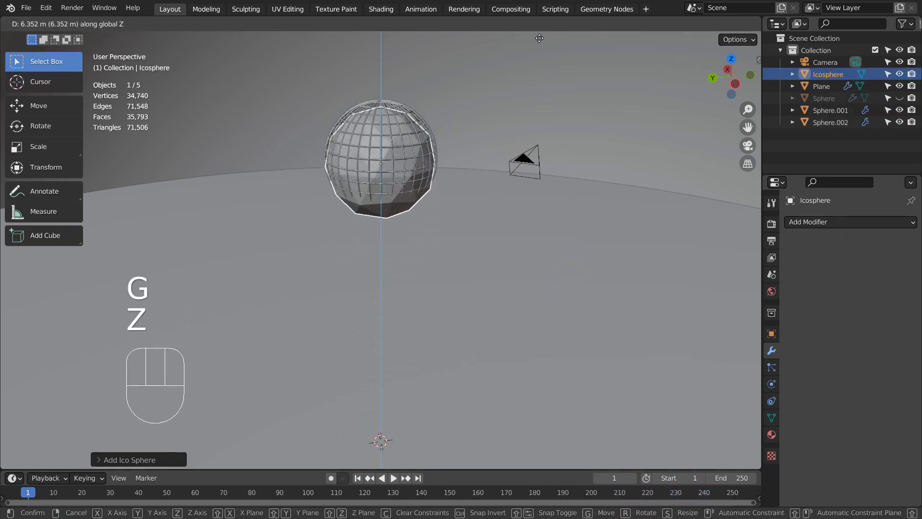
left_click(541, 36)
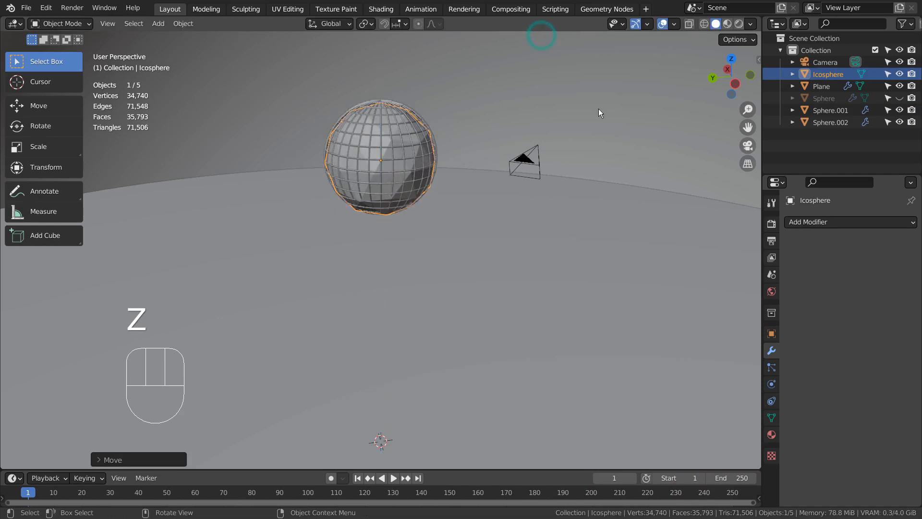
key("s")
left_click(476, 120)
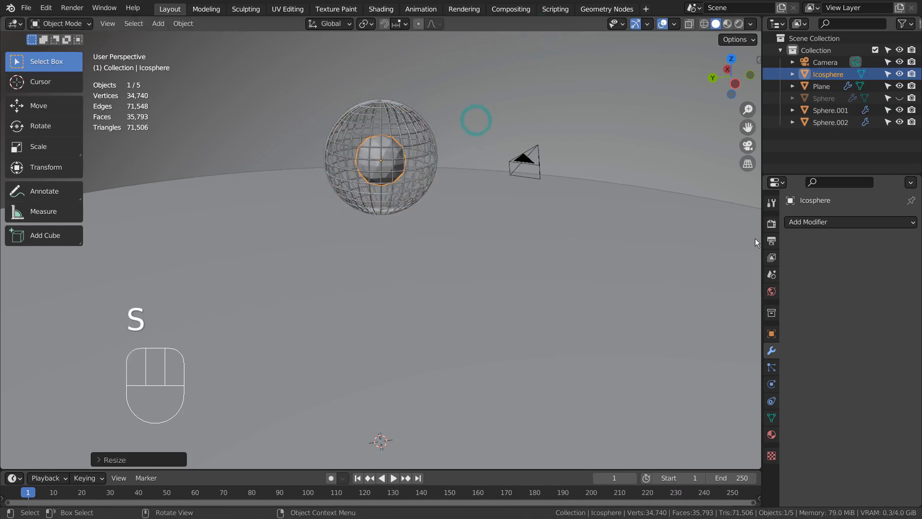
- Add a Wireframe modifier to the inner ico sphere
left_click(817, 224)
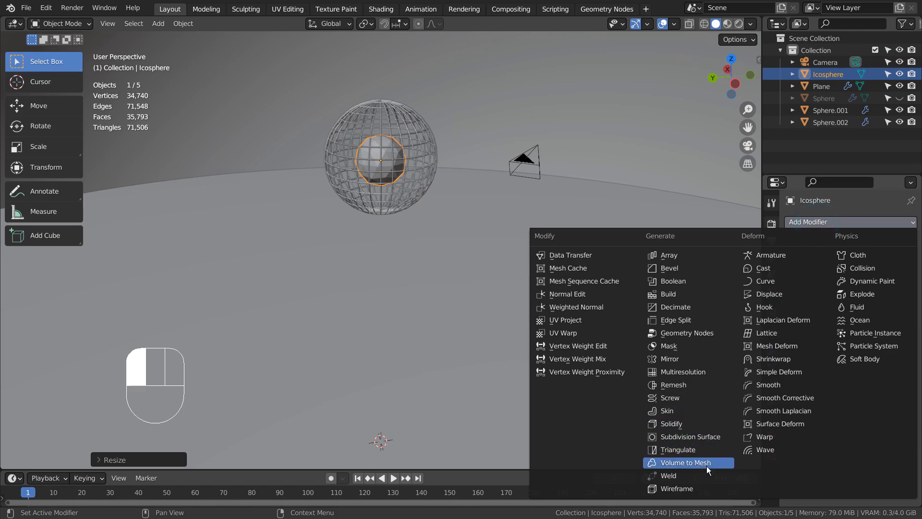
left_click(699, 486)
scroll(428, 176, "up", 5)
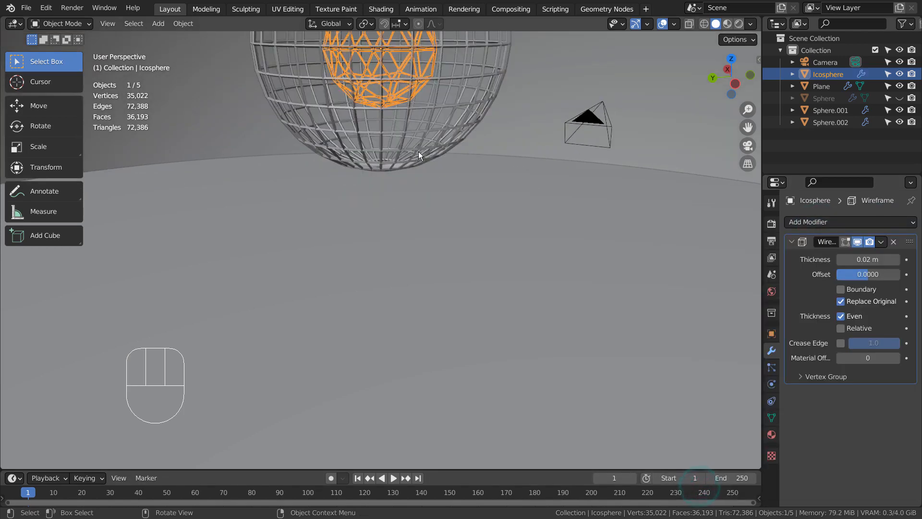
- Join the inner ico sphere and the outer UV sphere into one object
middle_click_drag(418, 151, 435, 338, "shift")
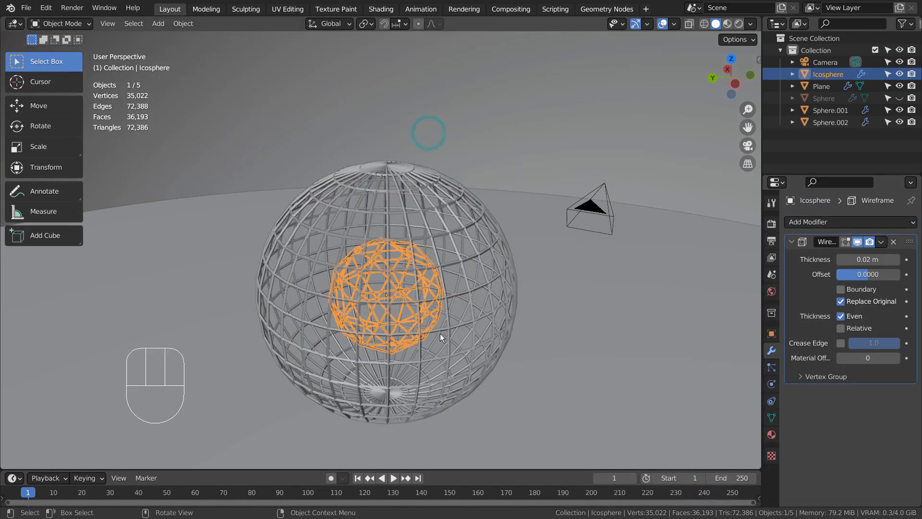
left_click(462, 261, "shift")
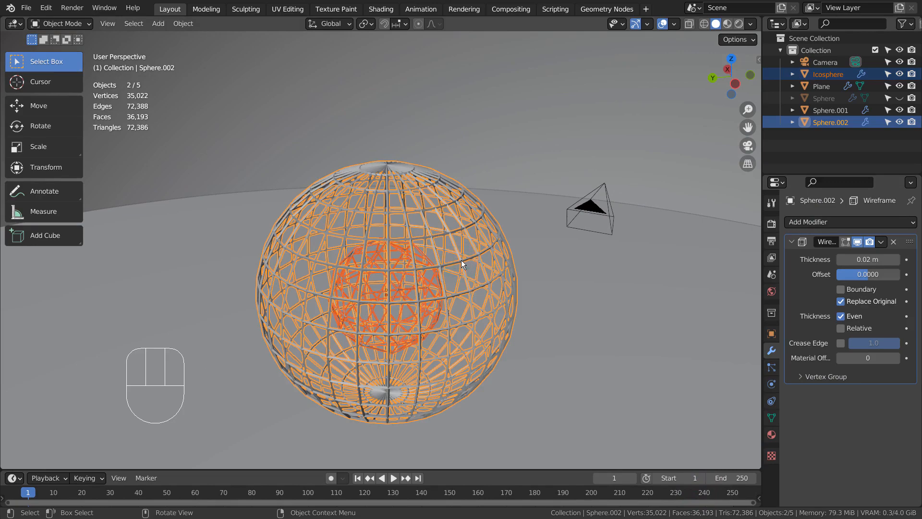
key("ctrl+j")
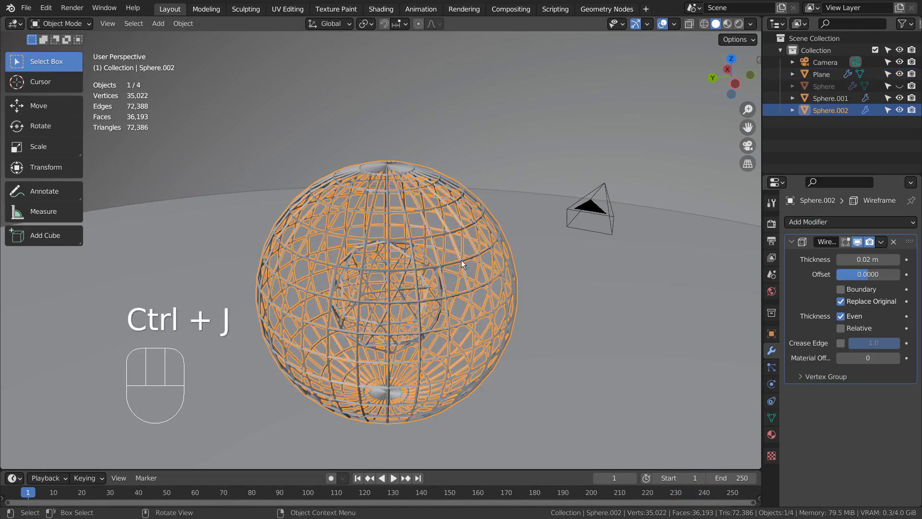
- Delete the joined demonstration sphere
mouse_move(534, 270)
middle_mouse_down("alt")
mouse_move(539, 256)
mouse_move(575, 252)
mouse_move(529, 268)
middle_mouse_up("alt")
left_click(808, 109)
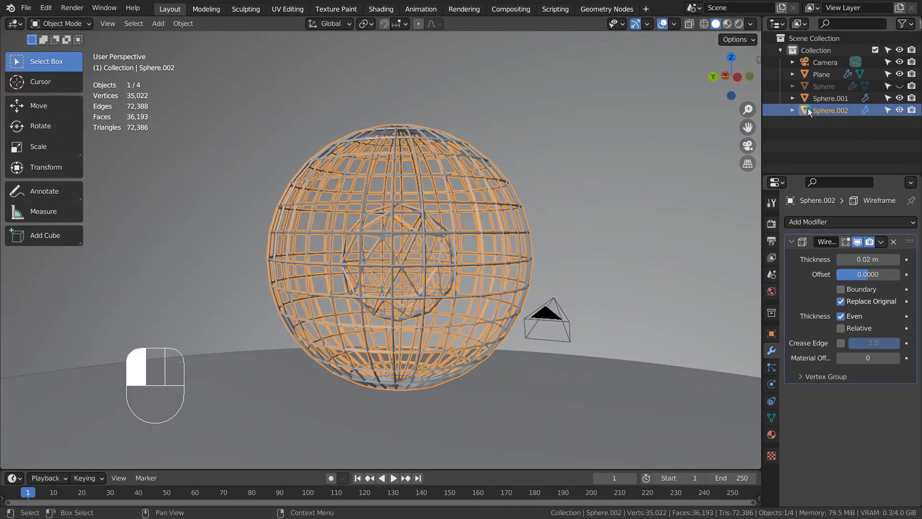
key("x")
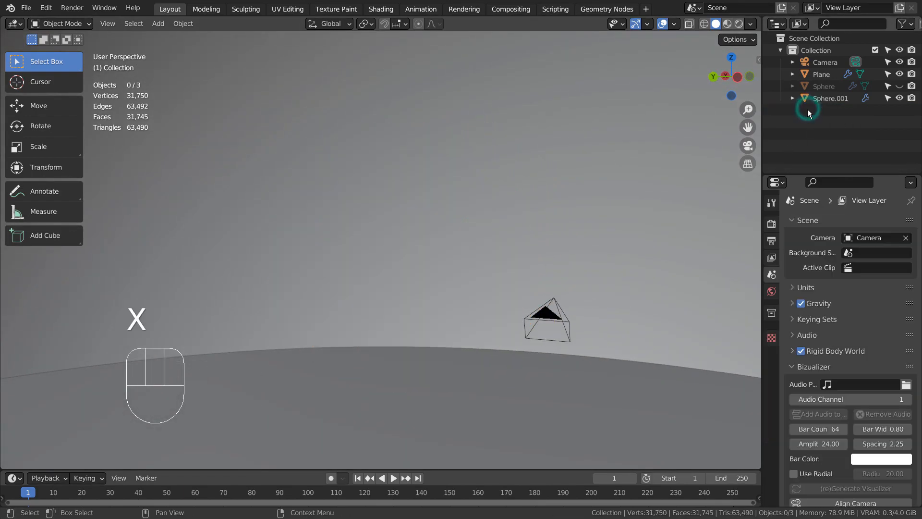
- Unhide the original wireframe sphere and select it
left_click(900, 86)
middle_click_drag(584, 322, 553, 171, "alt+shift")
left_click(477, 301)
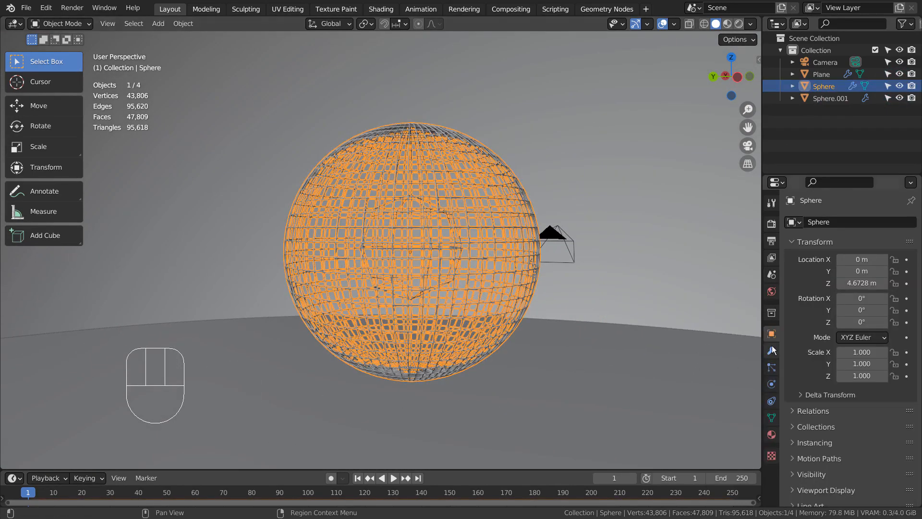
- Examine the original sphere's Soft Body physics settings in a maximized properties editor, and restore the layout
left_click(772, 385)
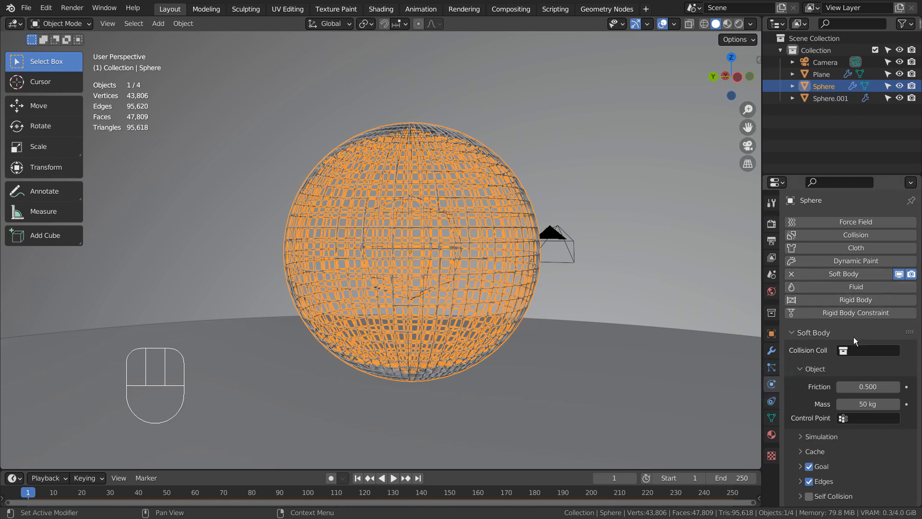
key("ctrl+space")
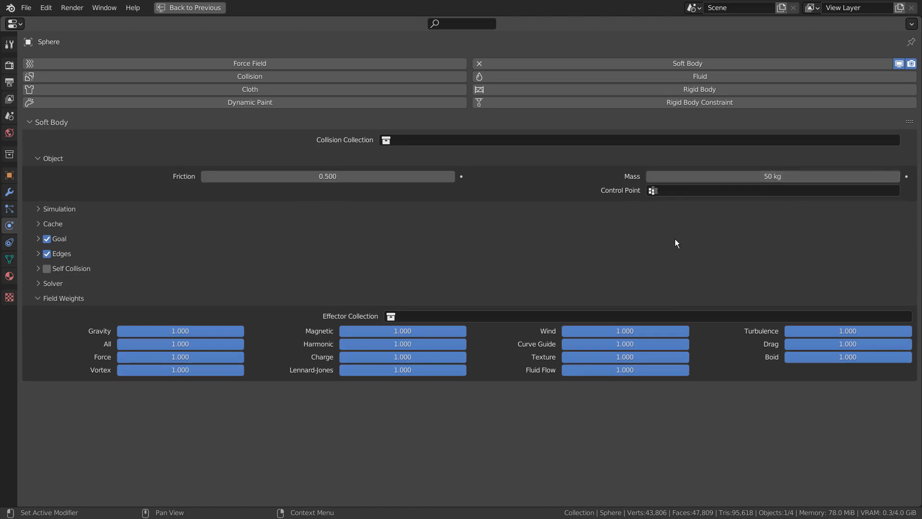
key("ctrl+space")
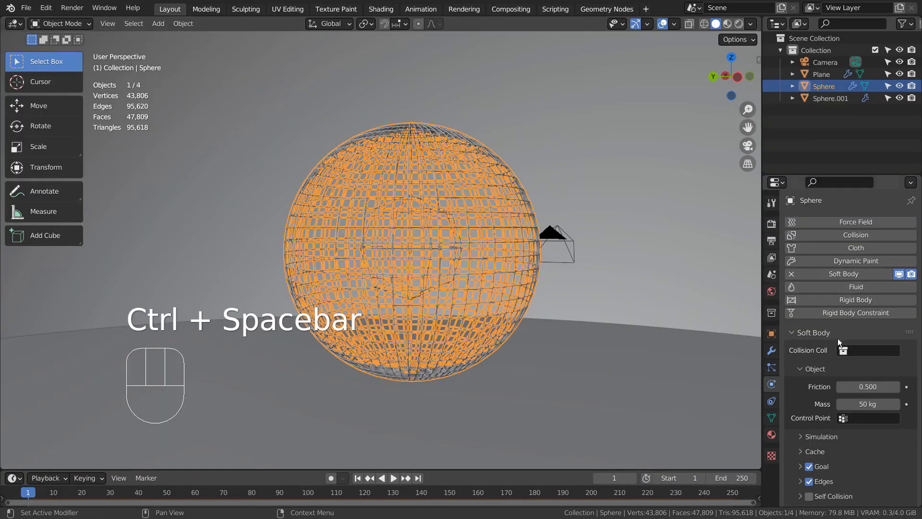
- Select the floor plane and examine its Collision physics settings in a maximized editor, restoring the layout again
left_click(648, 367)
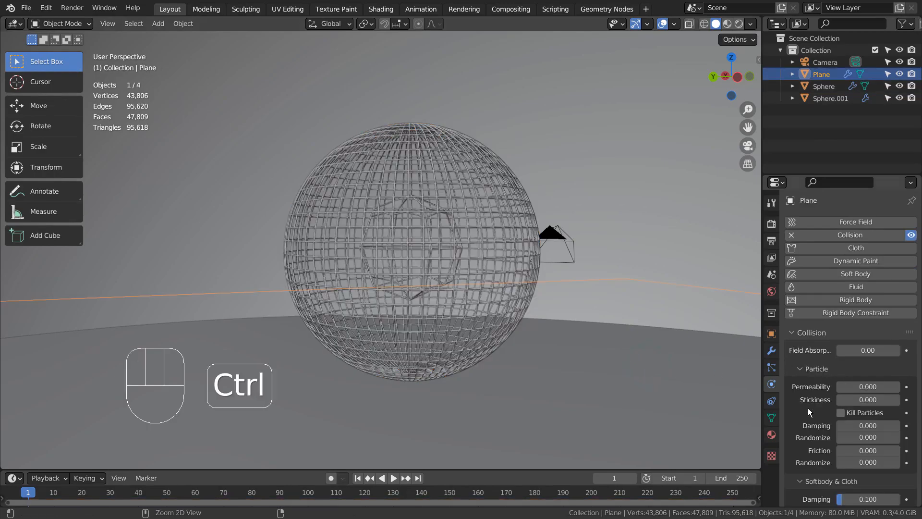
key("ctrl+space")
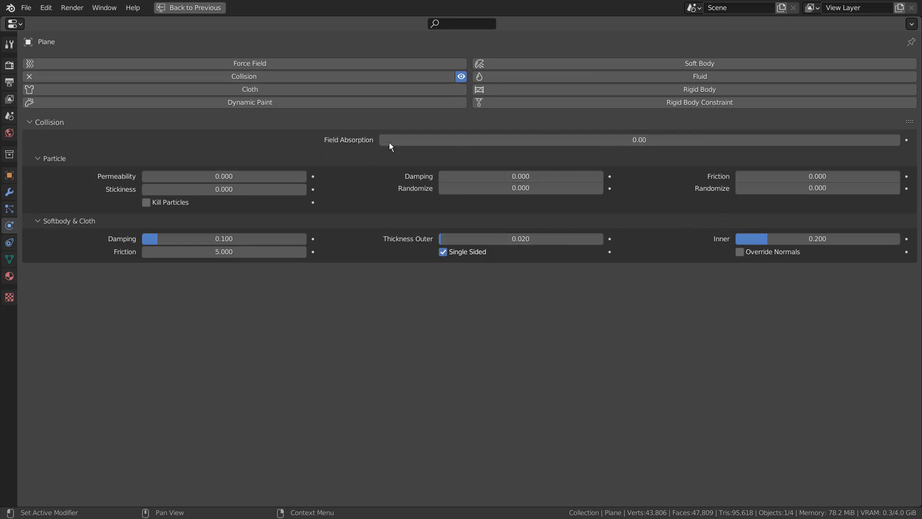
key("ctrl+space")
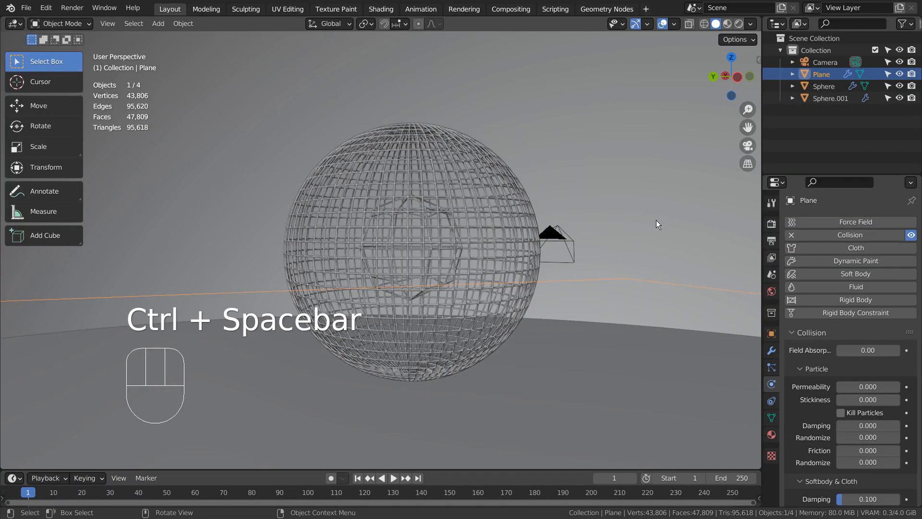
- Play the soft-body animation and watch from above as the wireframe sphere falls onto the plane
scroll(497, 325, "down", 2)
middle_click_drag(538, 347, 529, 251, "shift")
left_click_drag(546, 271, 543, 297)
middle_click_drag(562, 286, 515, 342)
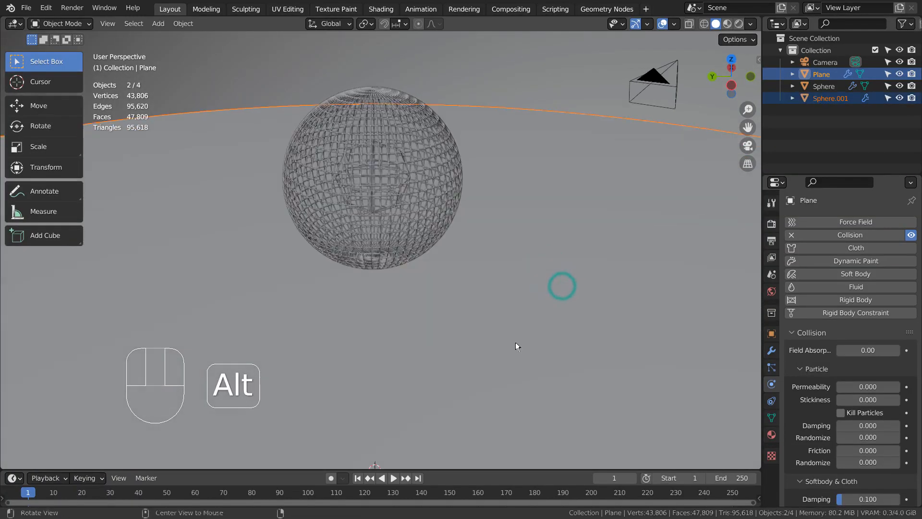
left_click(394, 478)
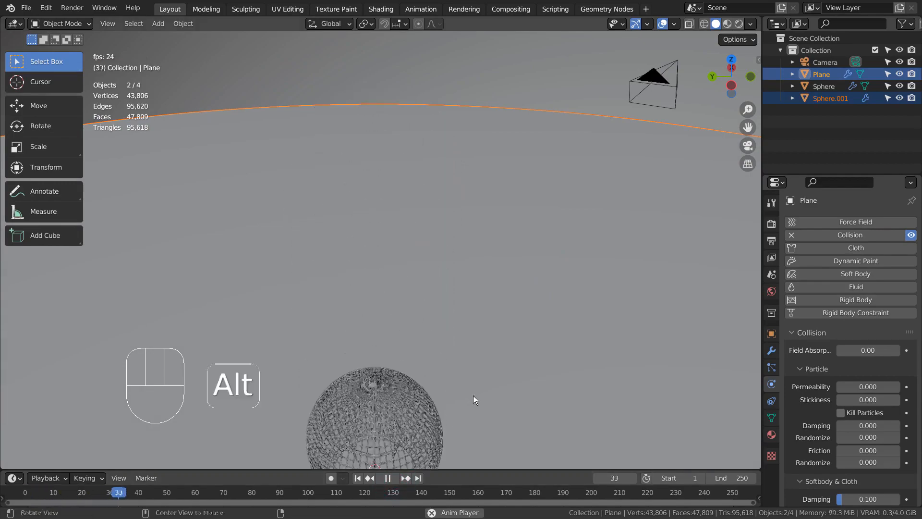
middle_click_drag(473, 396, 526, 292, "alt+shift")
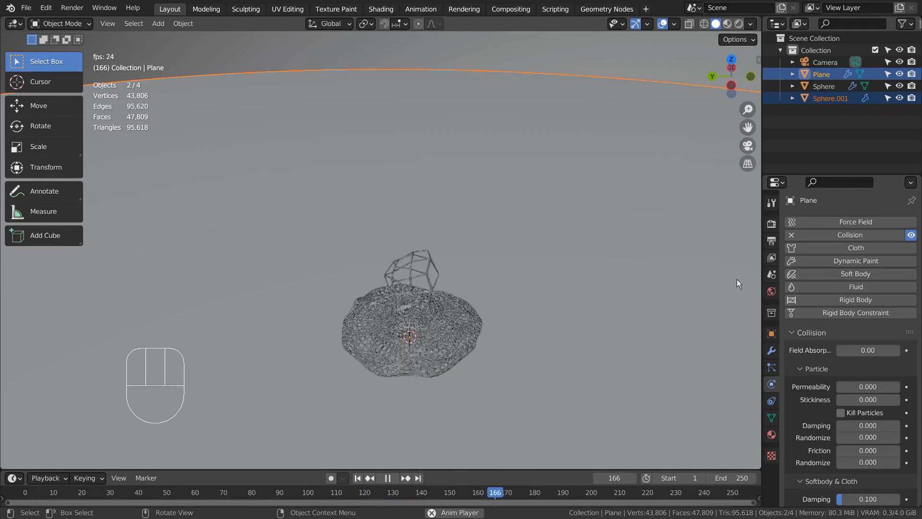
- Switch the viewport to Material Preview shading, open the Eevee render settings and watch the glowing playback from a lower angle
left_click(728, 23)
left_click(772, 224)
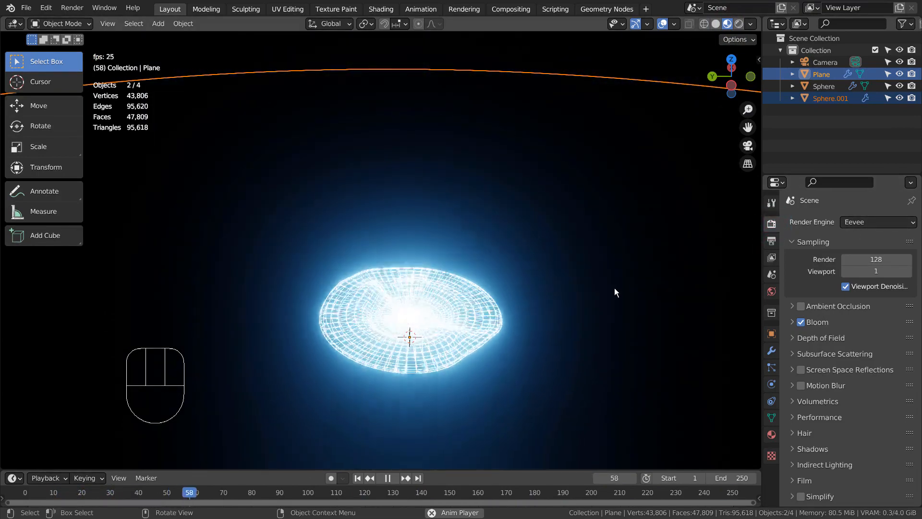
middle_click_drag(615, 287, 591, 229, "alt")
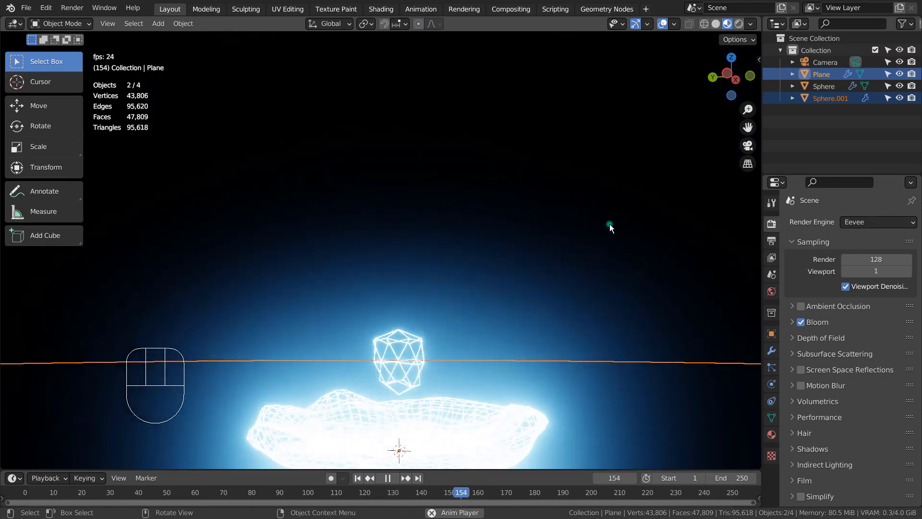
left_click(609, 224)
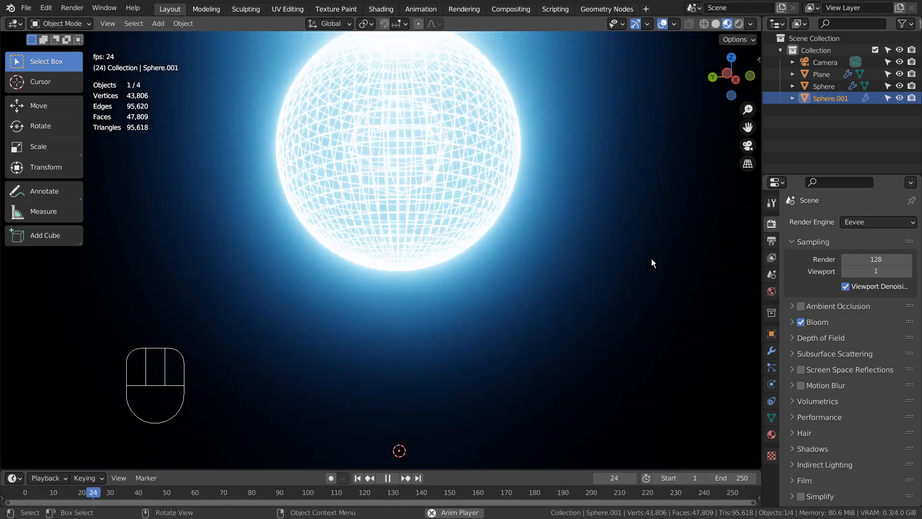
middle_click_drag(652, 259, 652, 265, "alt")
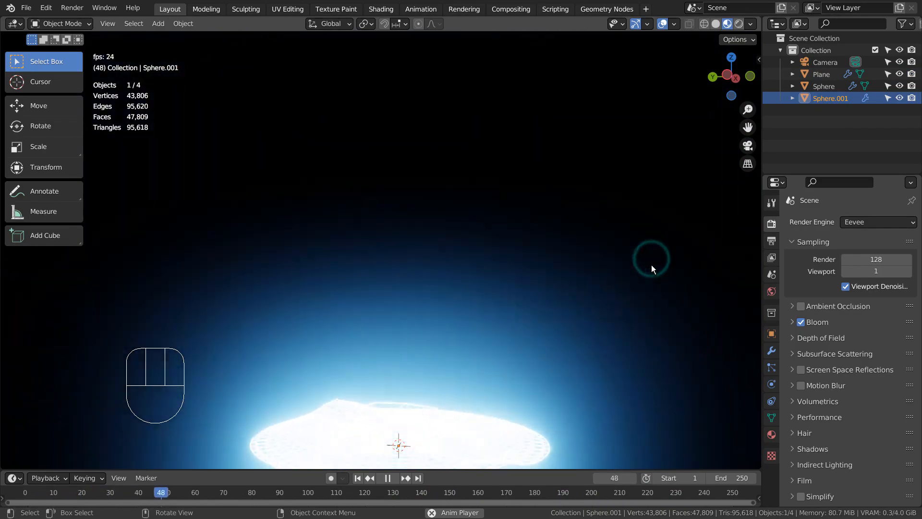